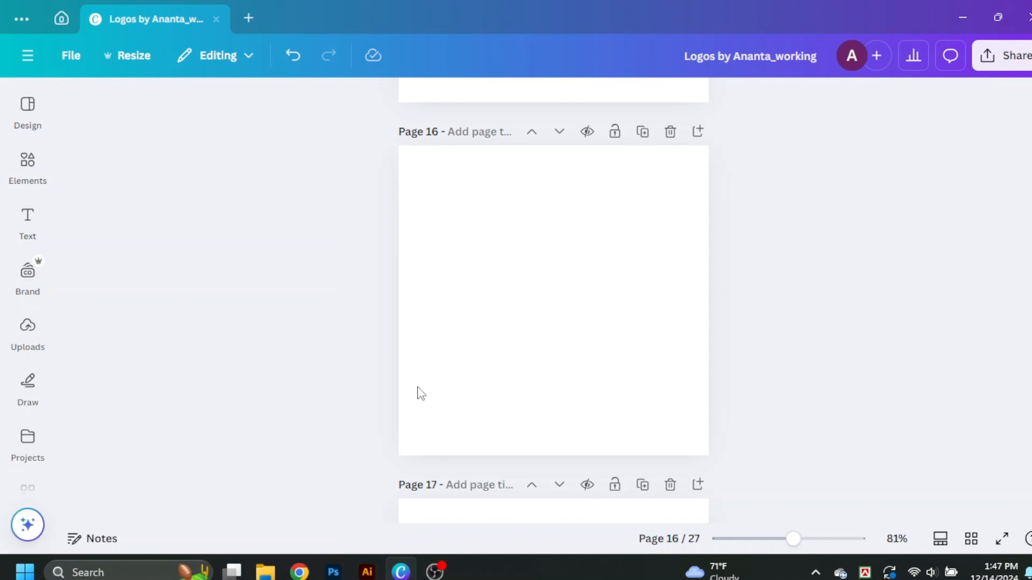
Step: Search the elements library for "real estate logo" and list all matching graphics
click(25, 172)
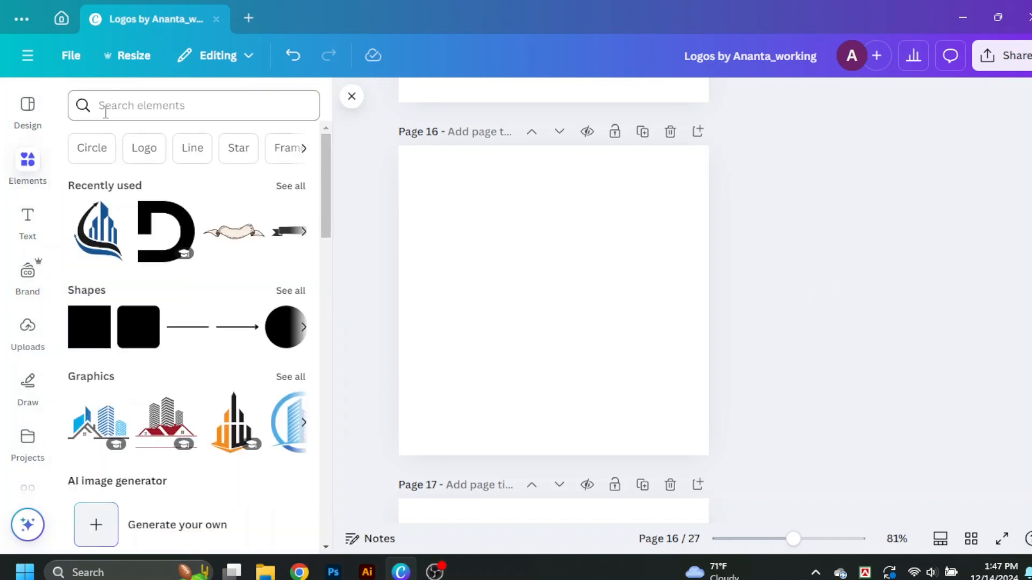
click(120, 105)
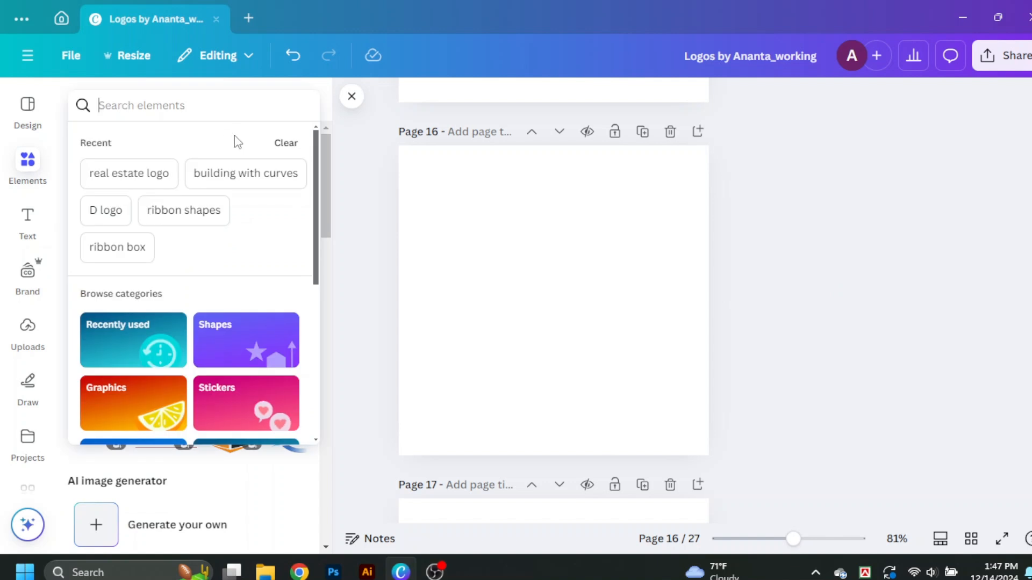
text(real)
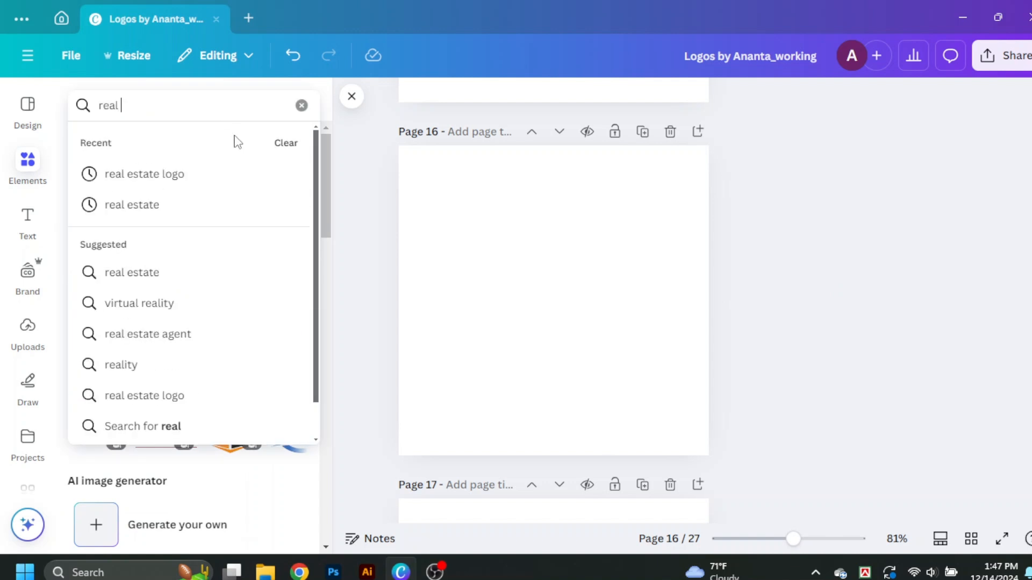
click(197, 175)
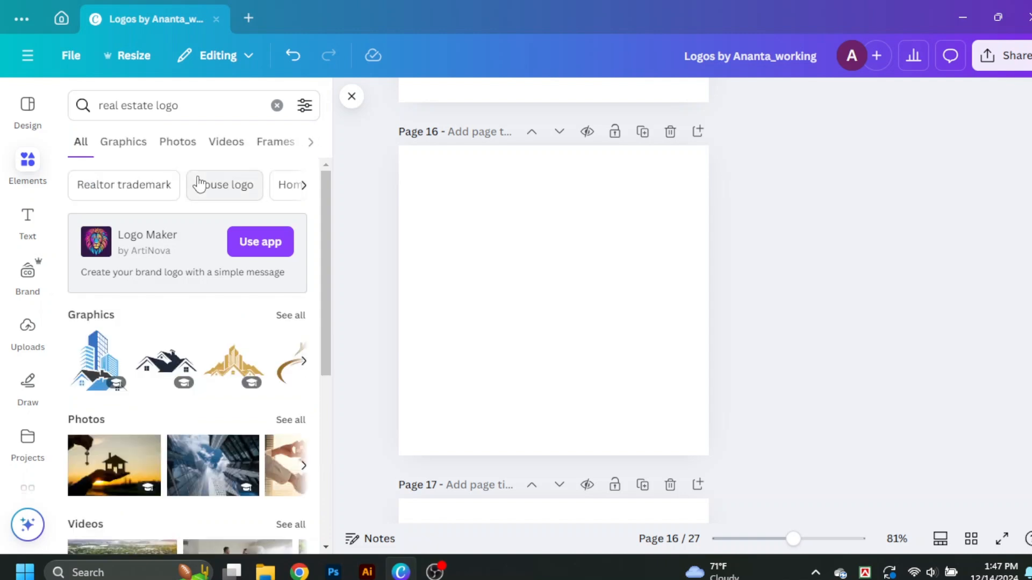
scroll(199, 185, down, 2)
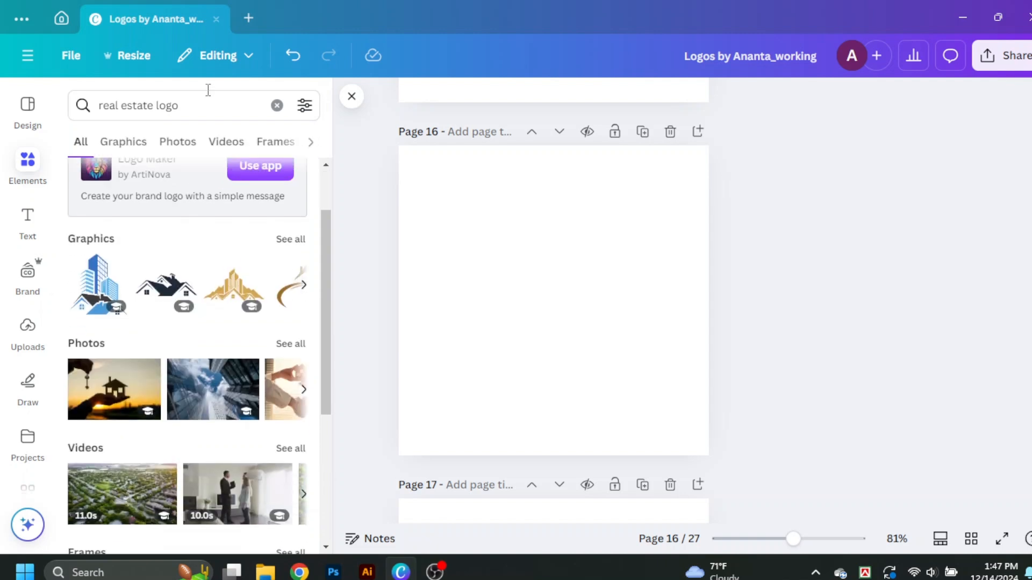
click(291, 239)
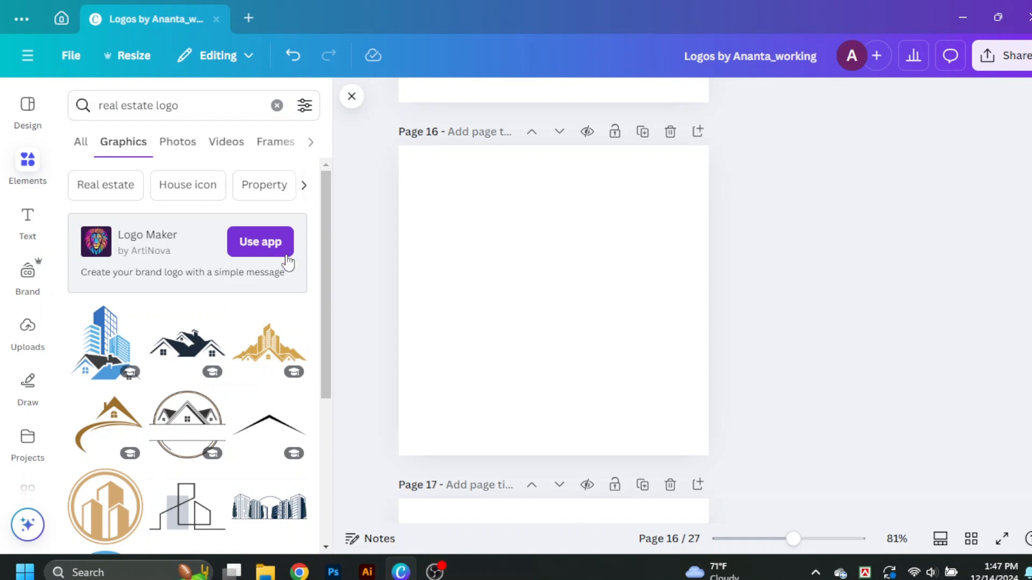
Step: Try the gold graphic of skyscrapers, mountains and houses on page 16
scroll(258, 333, down, 3)
scroll(236, 400, down, 5)
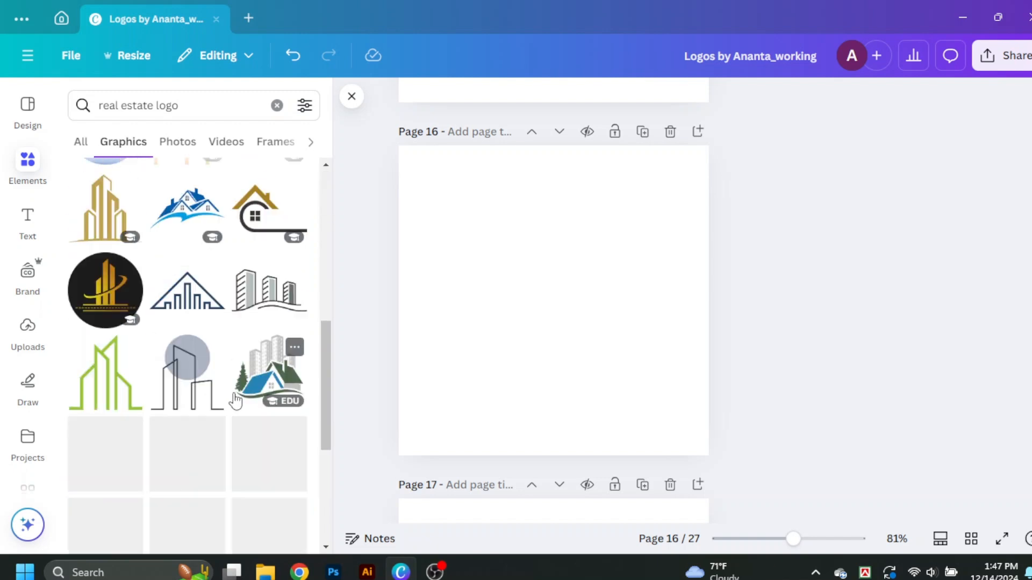
scroll(235, 400, down, 5)
scroll(233, 373, up, 10)
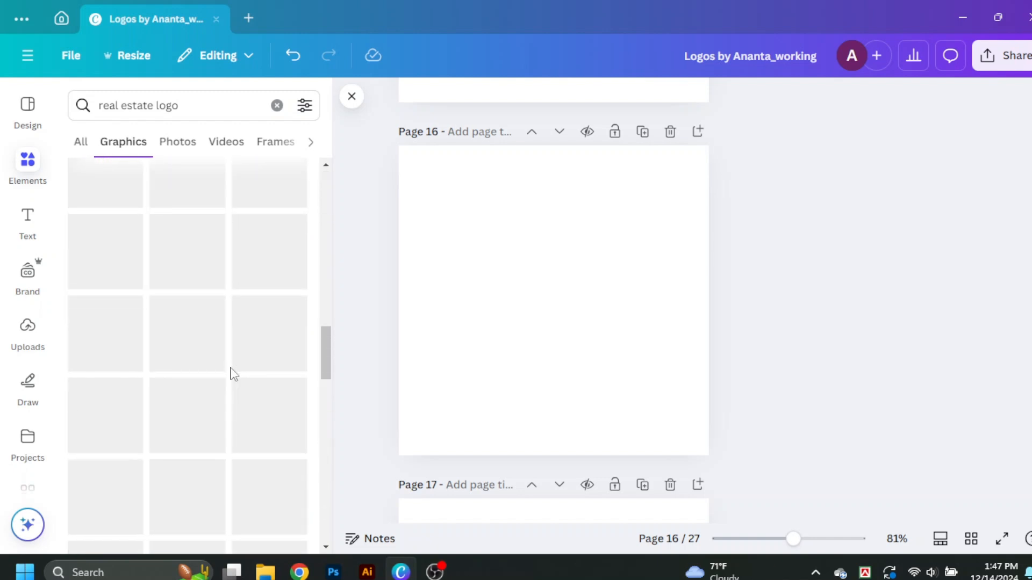
scroll(235, 373, up, 3)
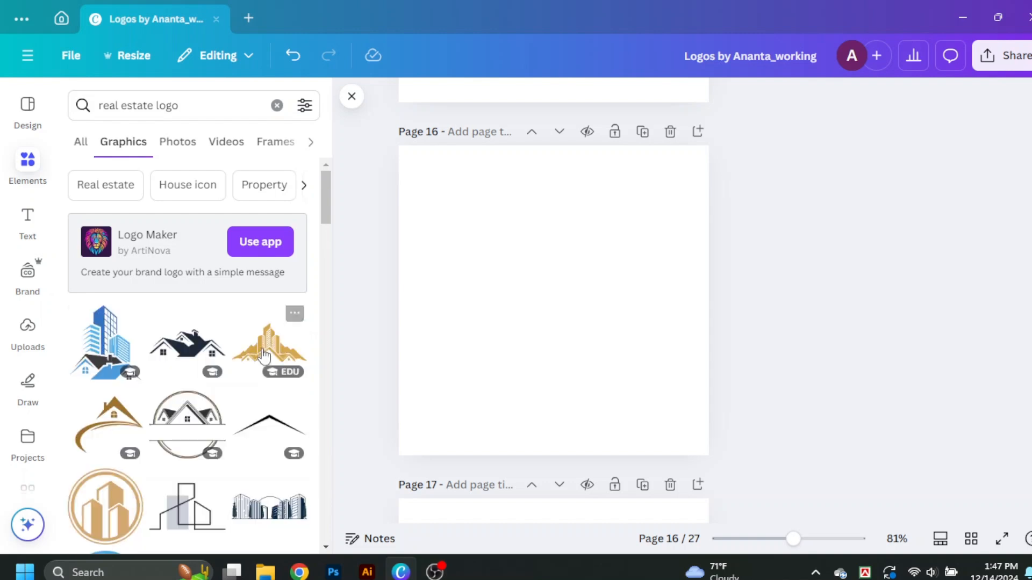
click(263, 355)
Step: Browse the Magic Recommendations for the gold skyscraper graphic and remove that graphic from page 16
scroll(246, 368, down, 3)
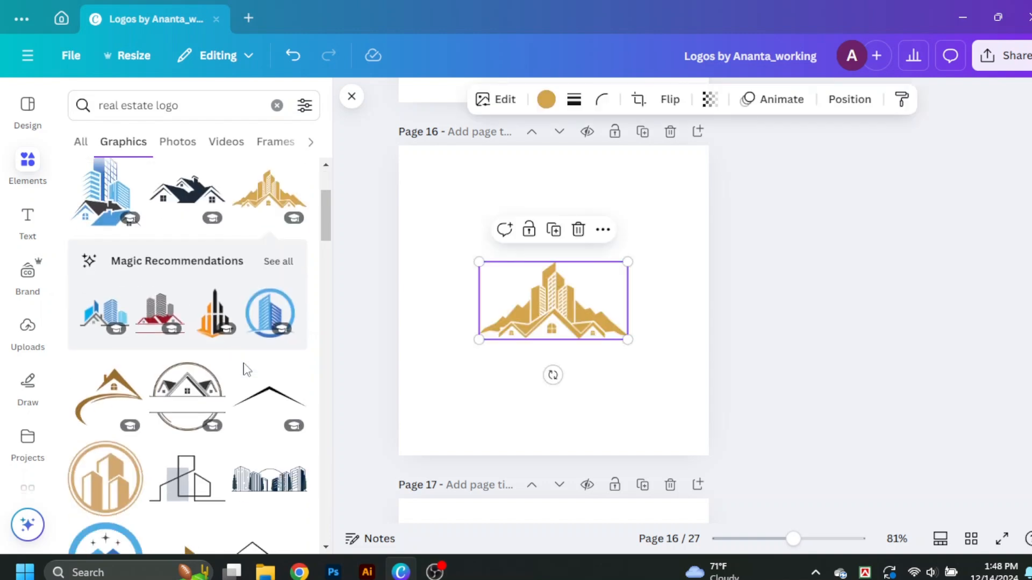
click(274, 262)
scroll(241, 376, down, 5)
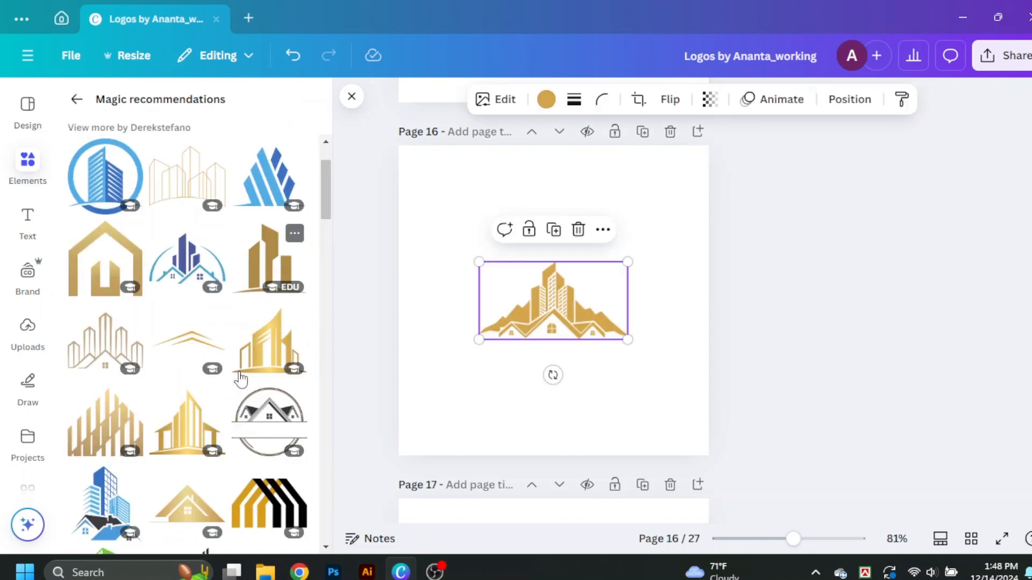
scroll(241, 376, down, 7)
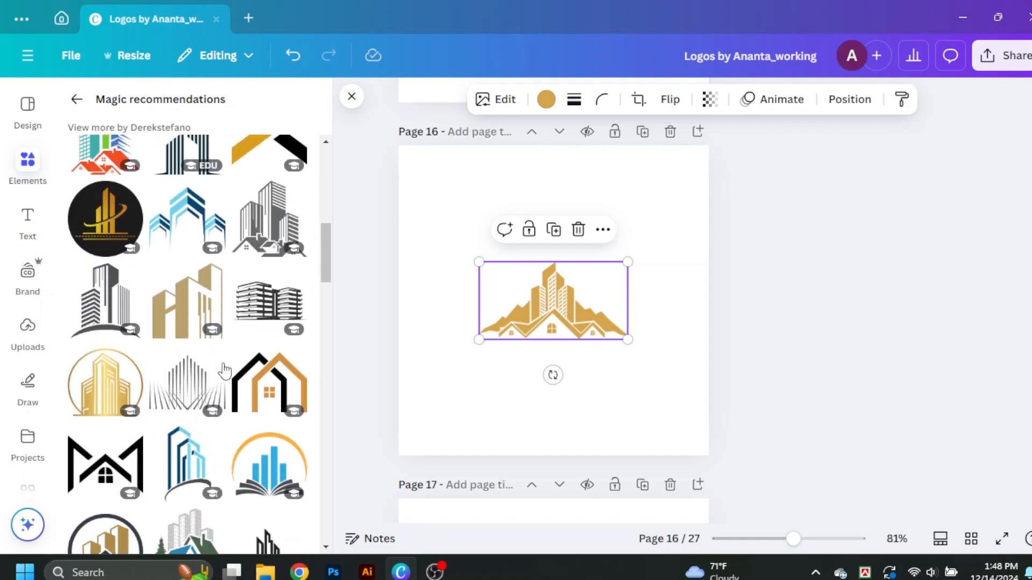
scroll(279, 400, down, 5)
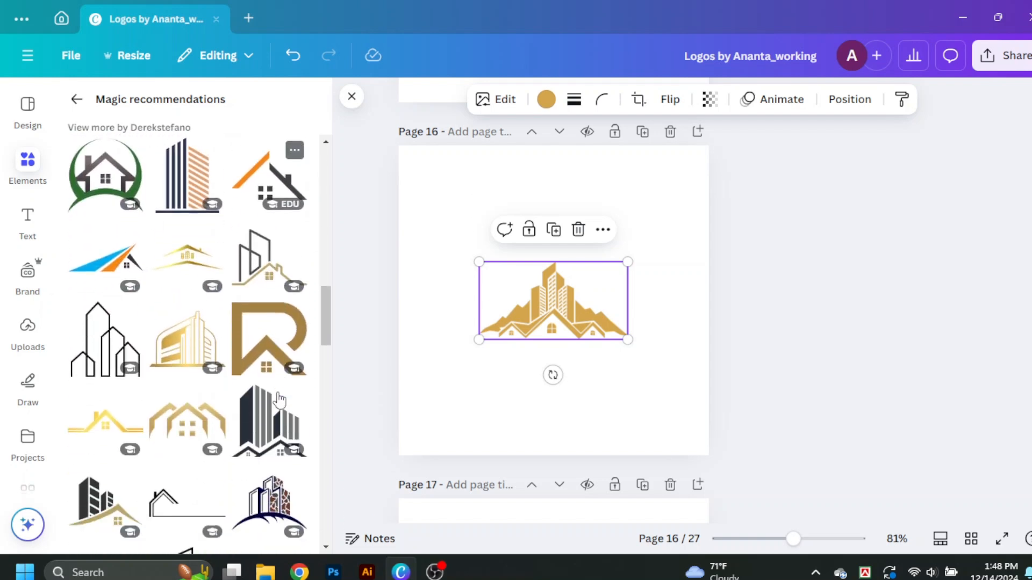
scroll(274, 395, down, 8)
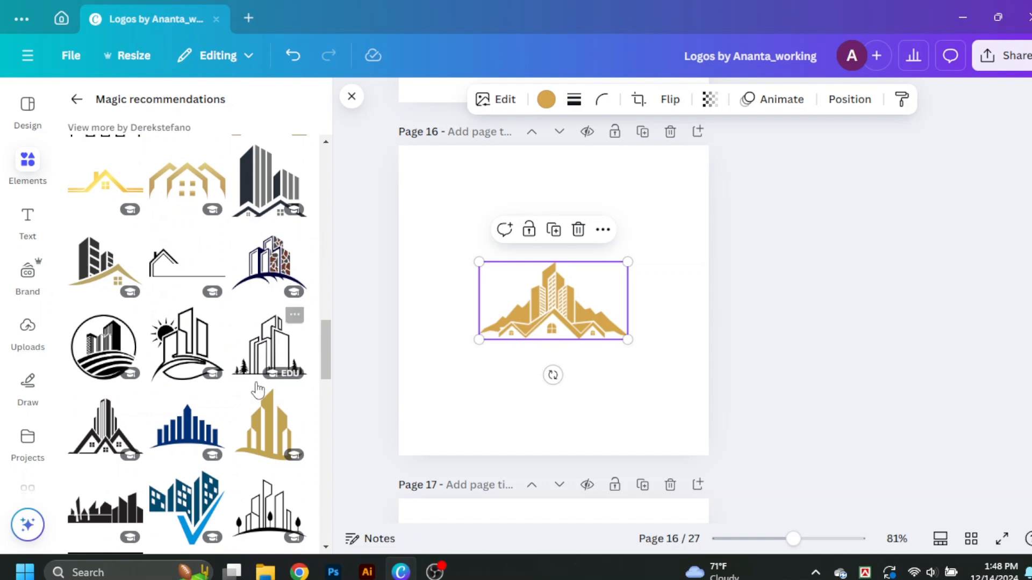
scroll(256, 386, down, 10)
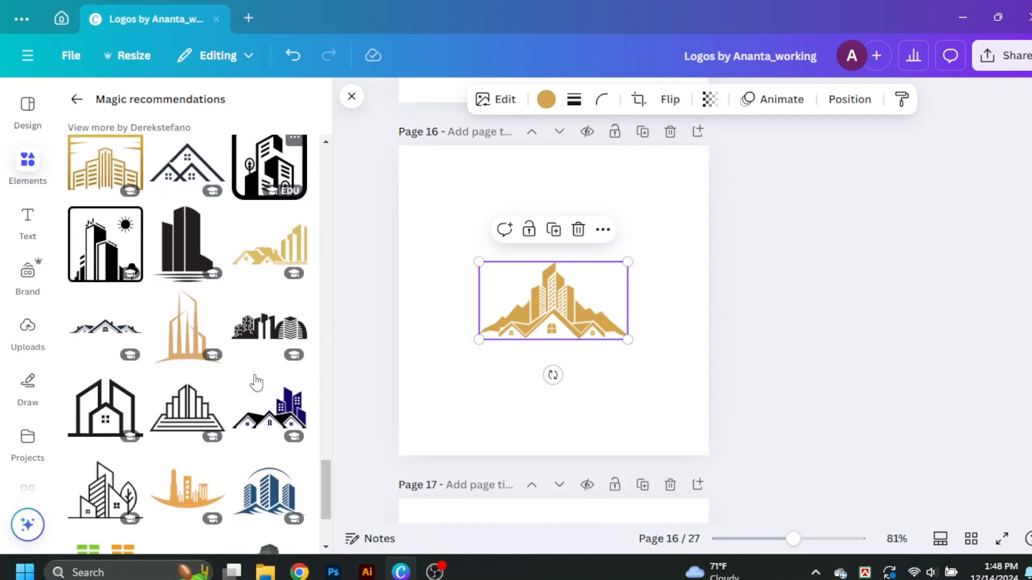
click(76, 99)
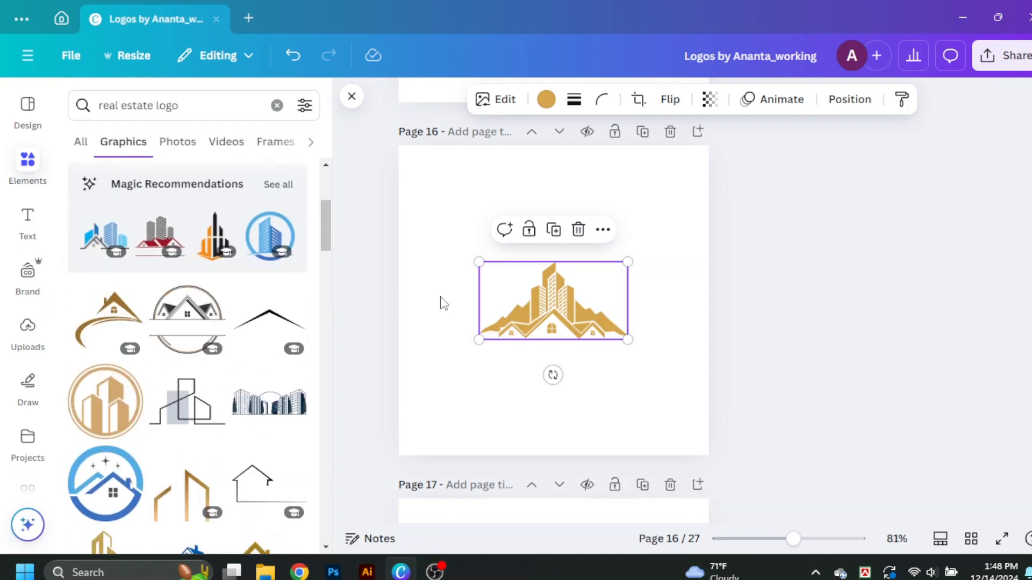
key(Delete)
Step: Add the recently used black-and-gold graphic of houses with trees and curved swooshes to page 16
scroll(245, 326, down, 5)
scroll(244, 326, down, 15)
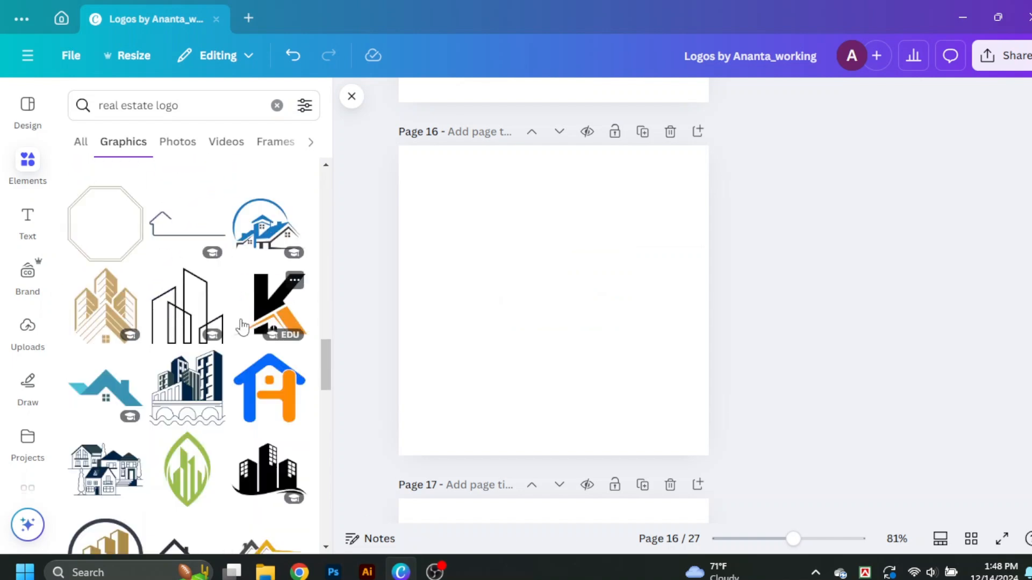
scroll(241, 322, down, 15)
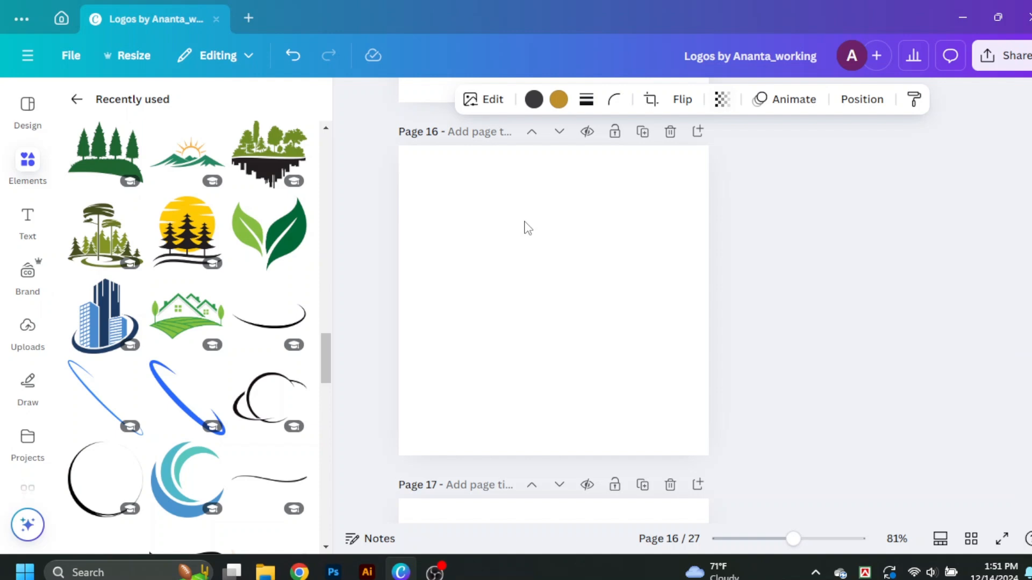
scroll(159, 373, down, 10)
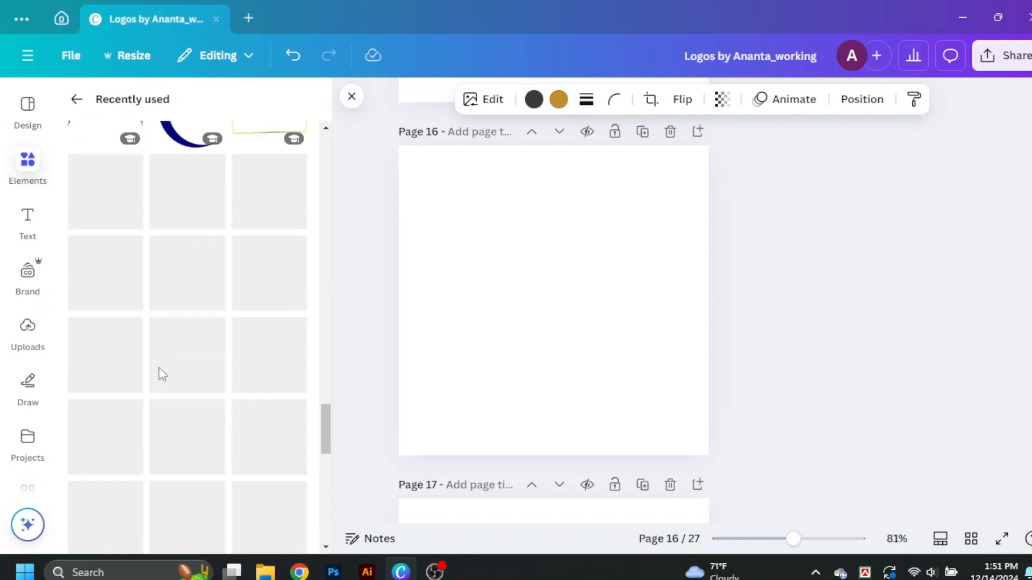
scroll(161, 373, down, 5)
click(106, 361)
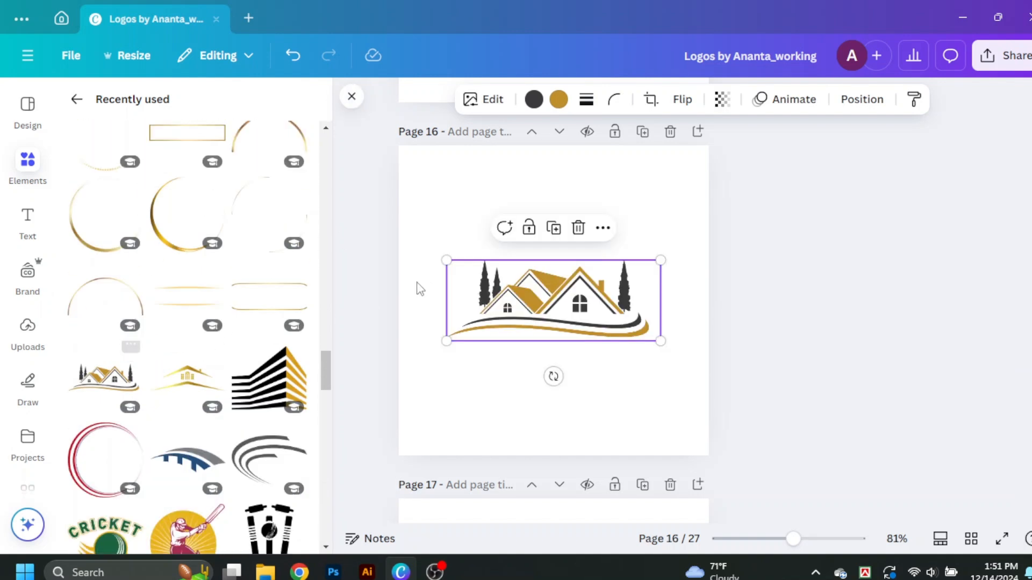
click(352, 96)
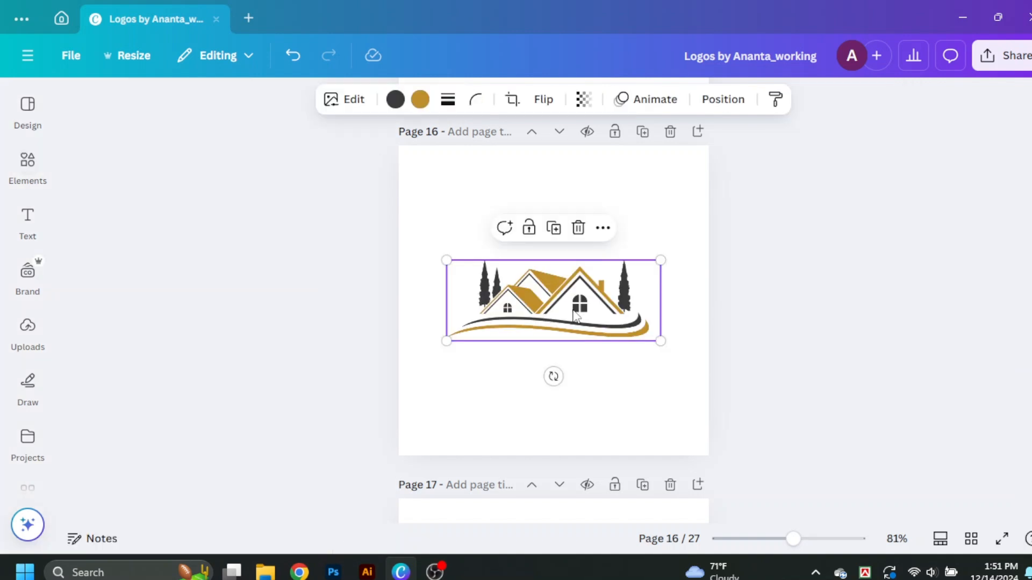
Step: Scale the houses graphic down slightly and place it a little below and to the left of the page center
drag(575, 317, 568, 310)
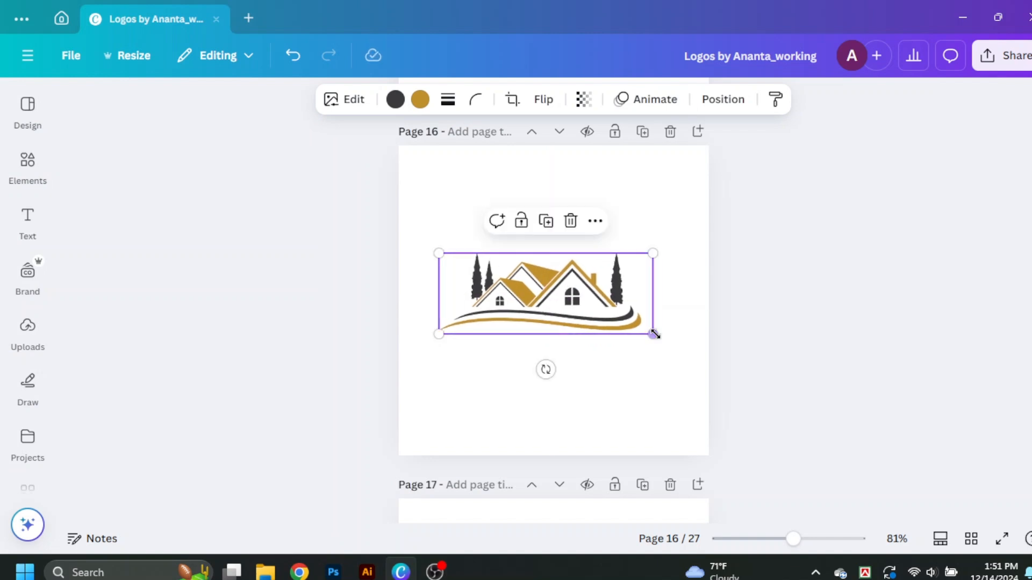
drag(651, 333, 634, 325)
drag(562, 312, 580, 319)
key(ctrl+plus)
key(ctrl+plus)
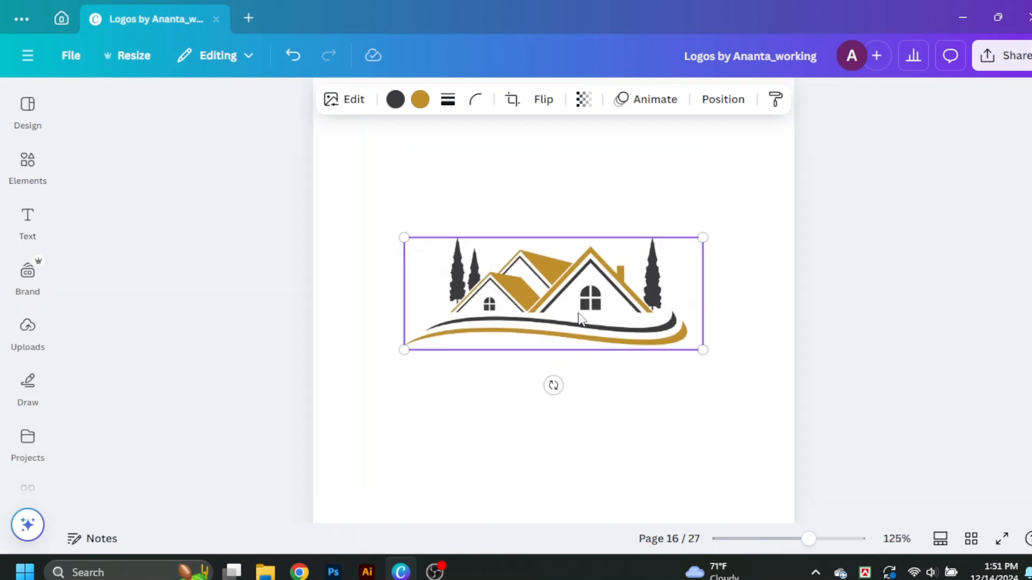
click(865, 302)
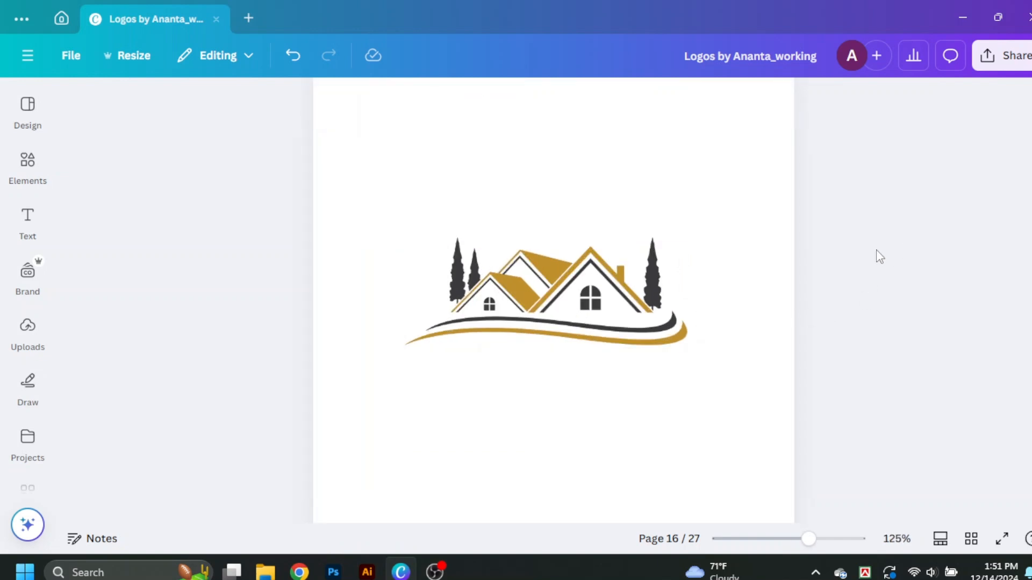
drag(636, 330, 617, 349)
Step: Search the elements library for "half moon" and list all matching graphics
click(20, 180)
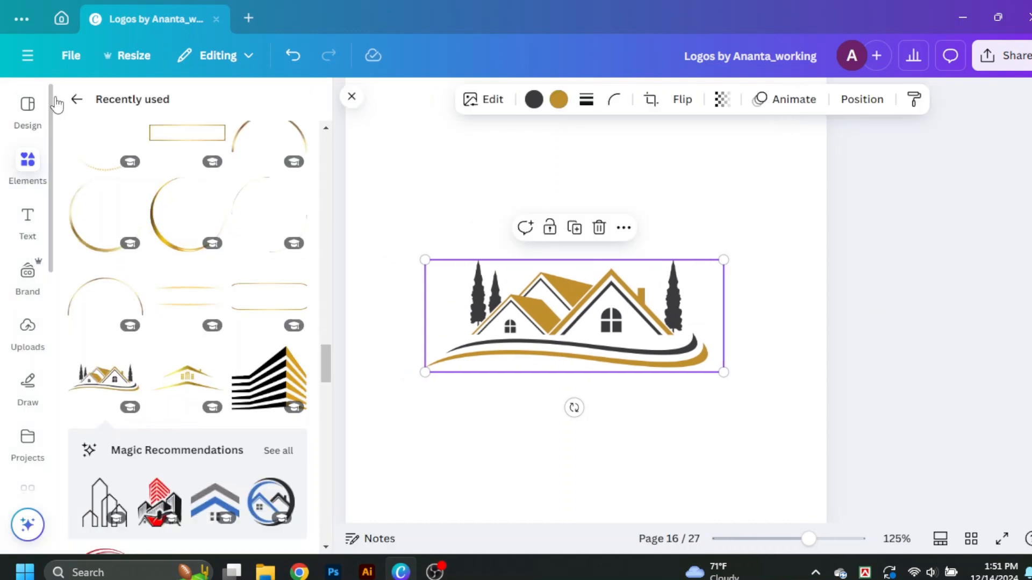
click(76, 105)
click(146, 106)
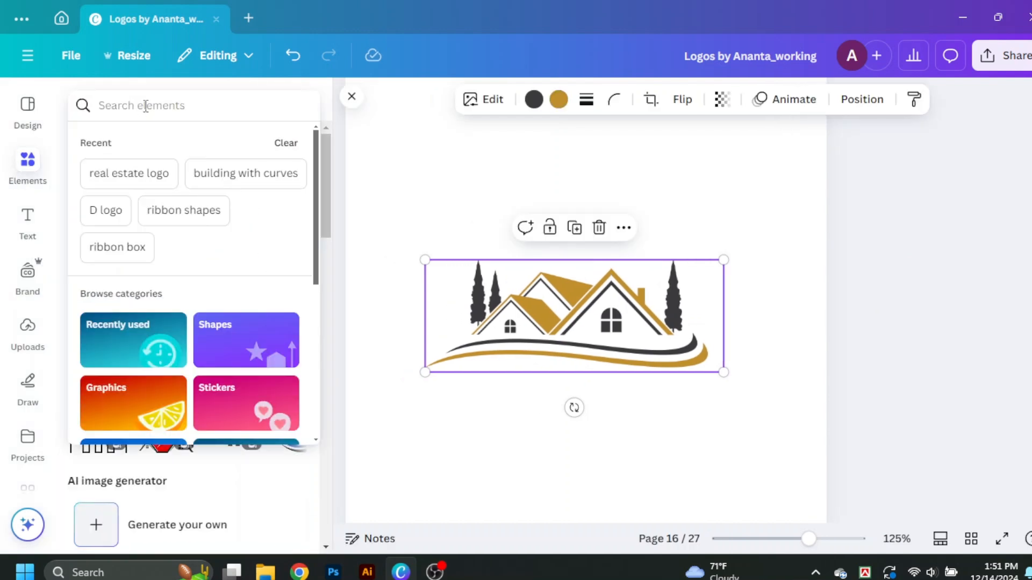
text(hal)
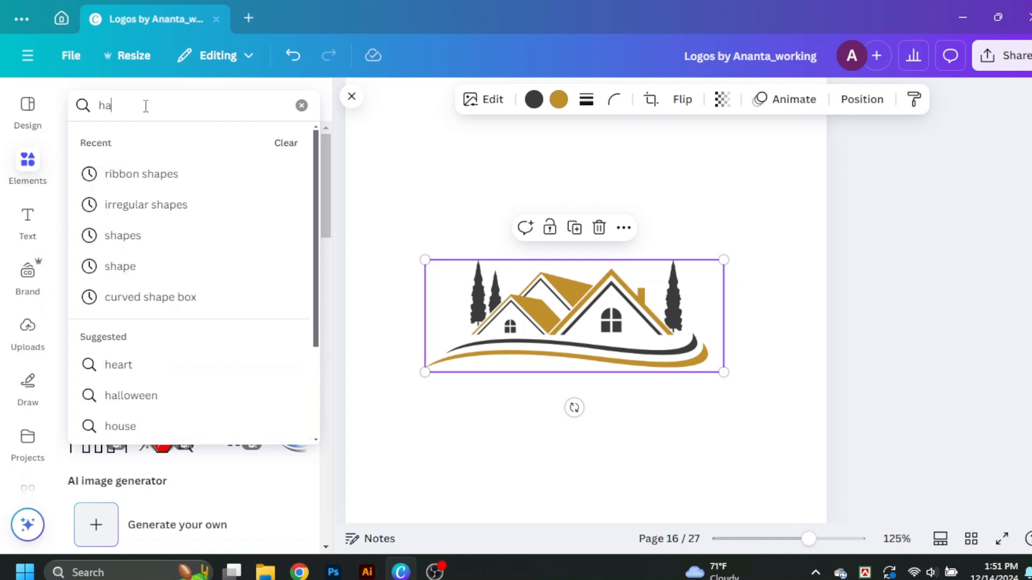
text(g\)
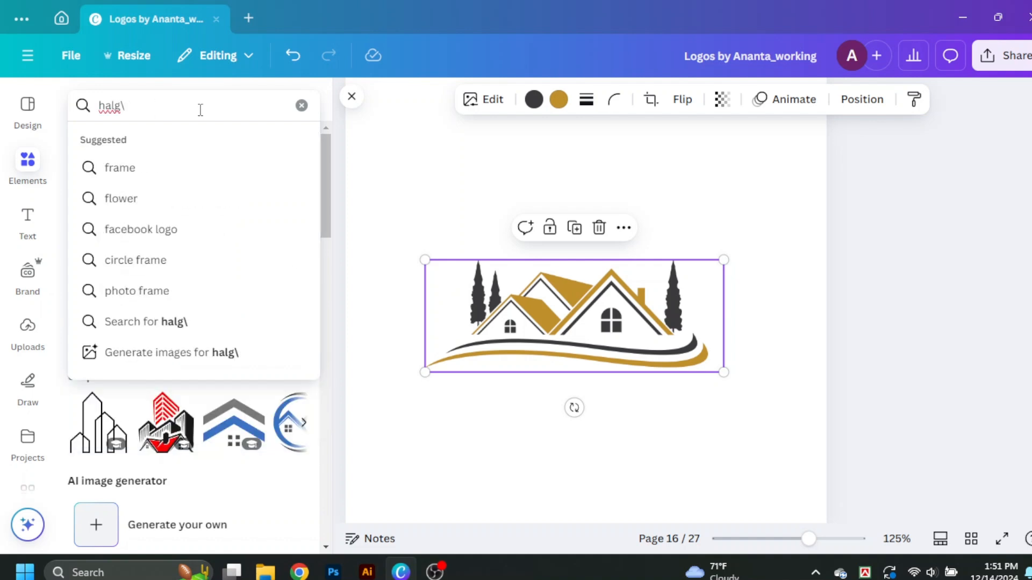
key(BackSpace)
key(BackSpace)
key(BackSpace)
text(lf)
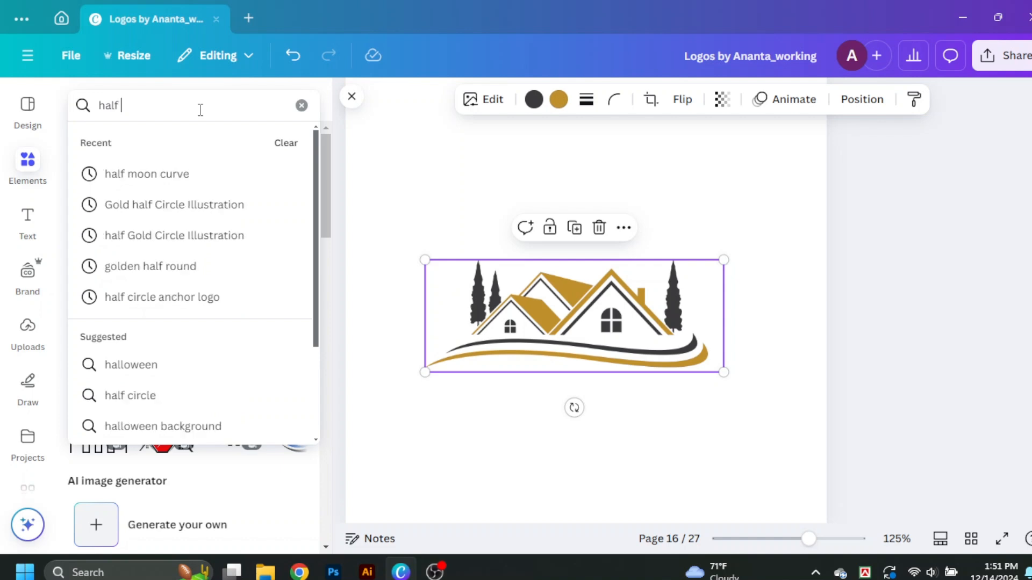
text( moon)
key(Return)
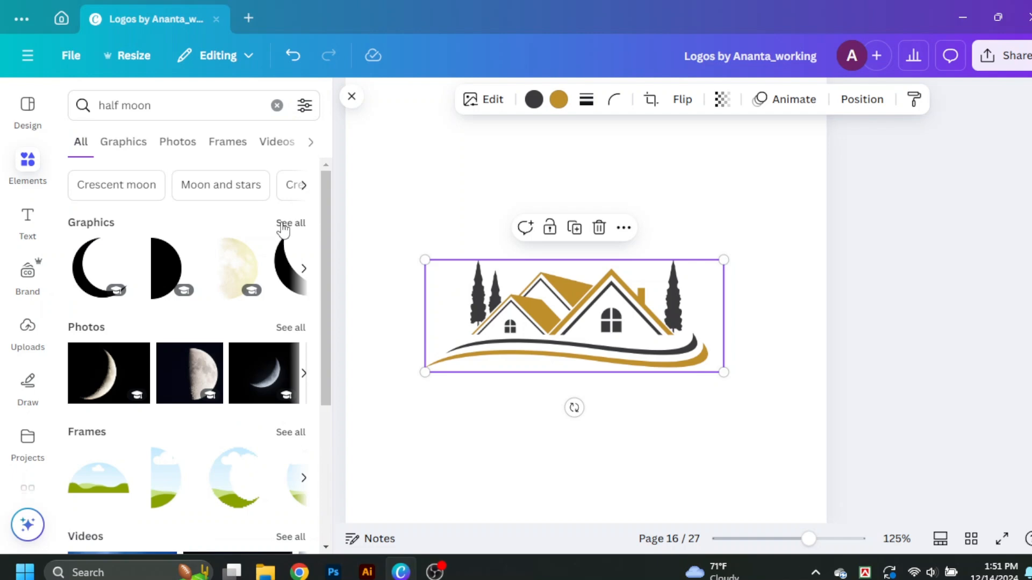
click(283, 224)
Step: Change the element search to "half moon curve" and add the thin black semicircular arch graphic to the page
scroll(205, 383, down, 3)
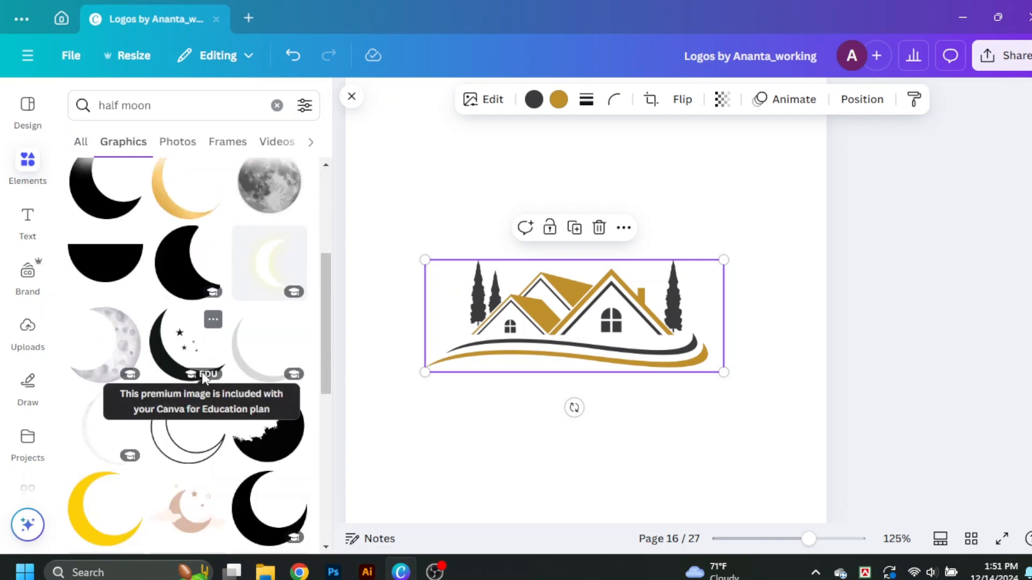
scroll(204, 377, down, 5)
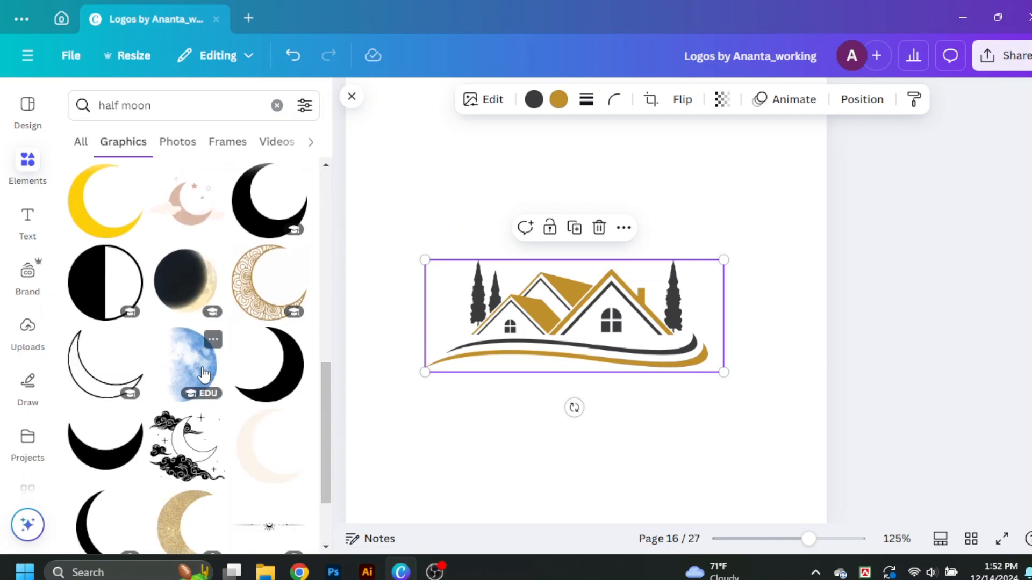
scroll(205, 378, down, 5)
click(188, 109)
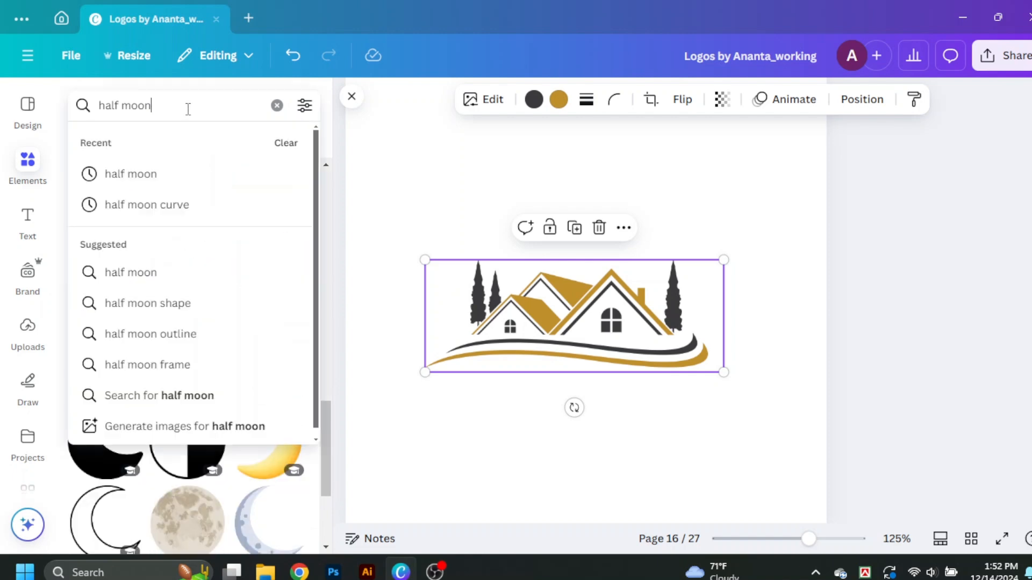
click(182, 205)
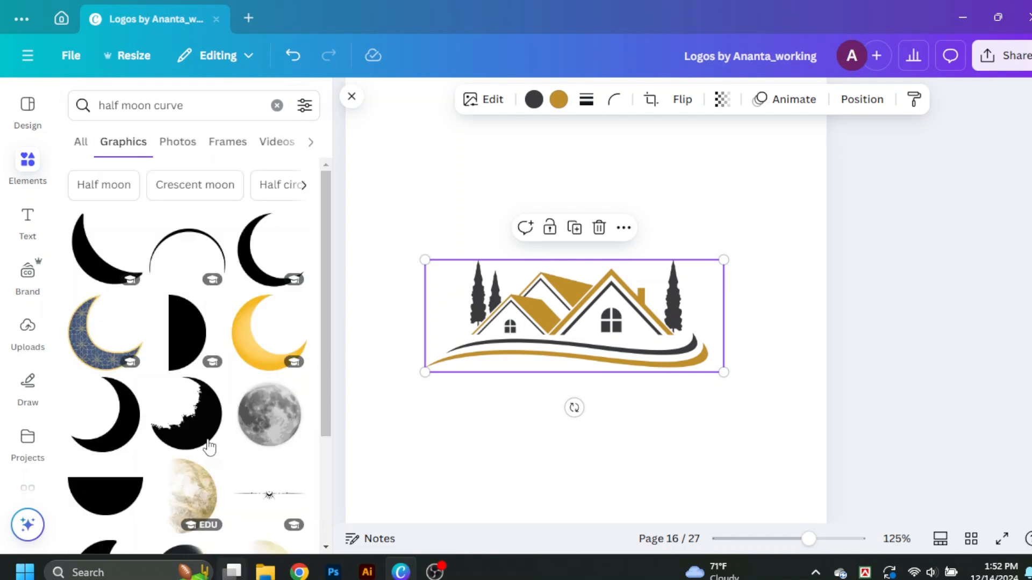
click(196, 242)
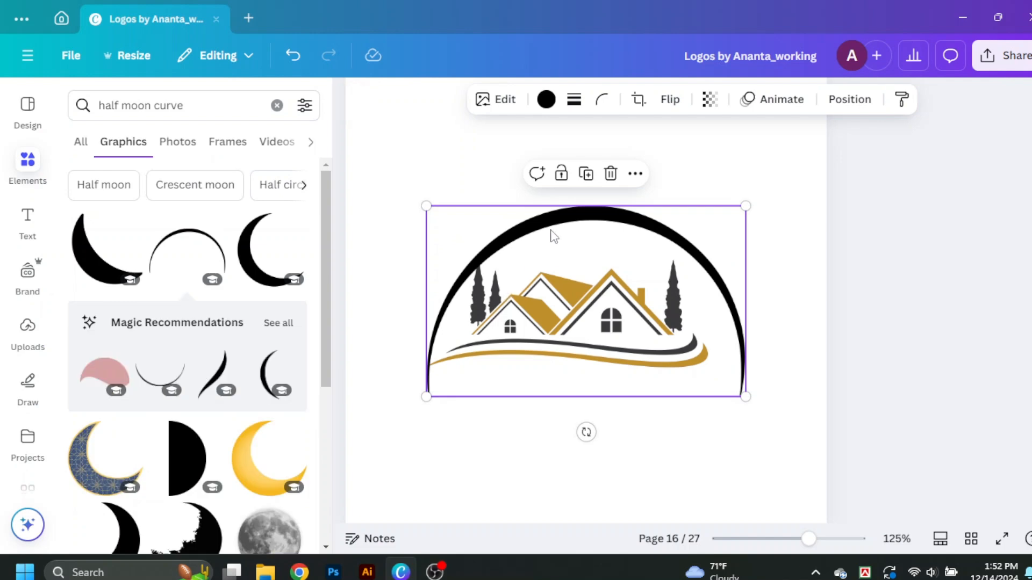
Step: Scale the black arch down slightly and position it so it frames the houses graphic, with its ends reaching the swooshes
drag(568, 230, 561, 197)
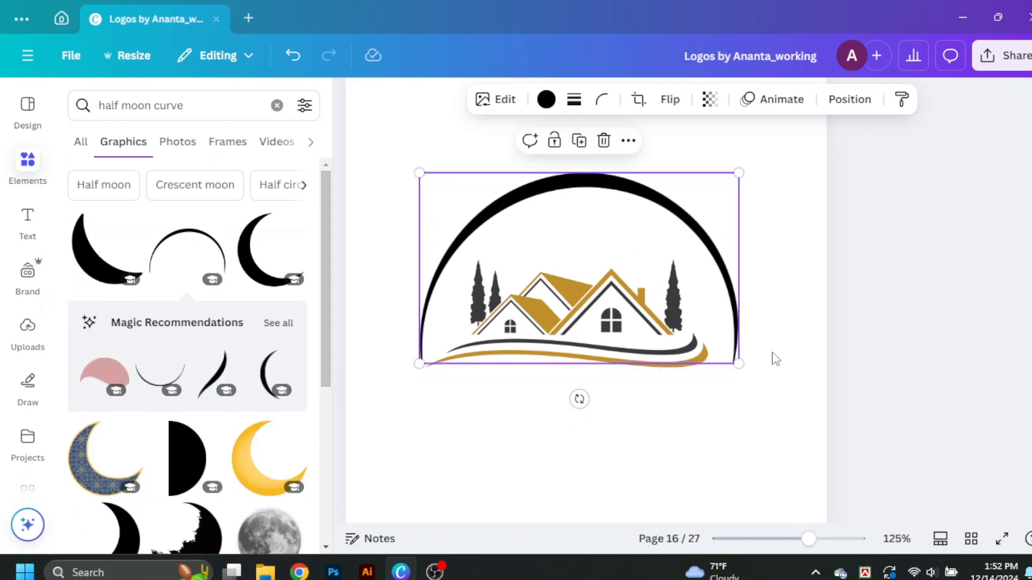
drag(732, 361, 716, 350)
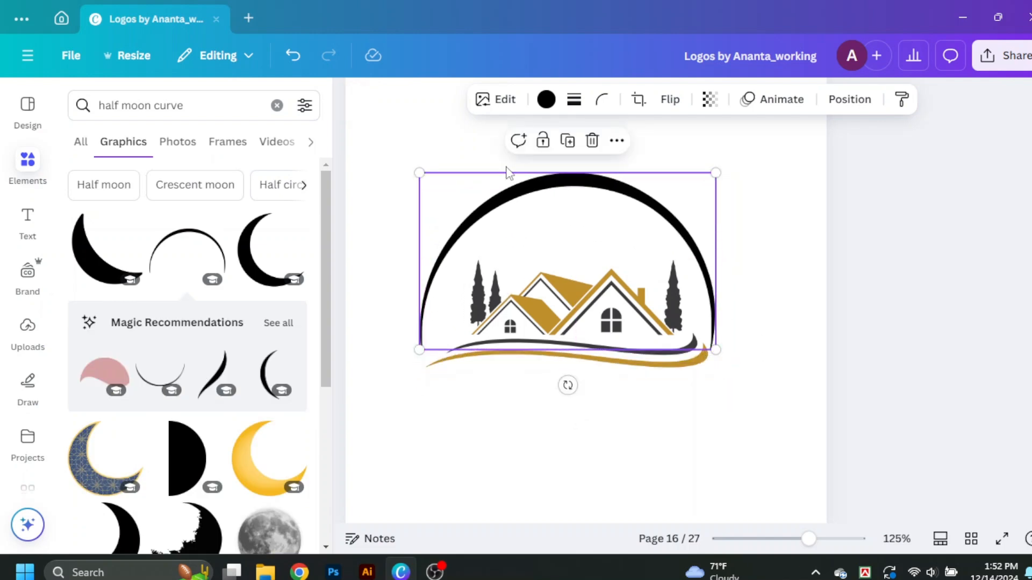
click(352, 98)
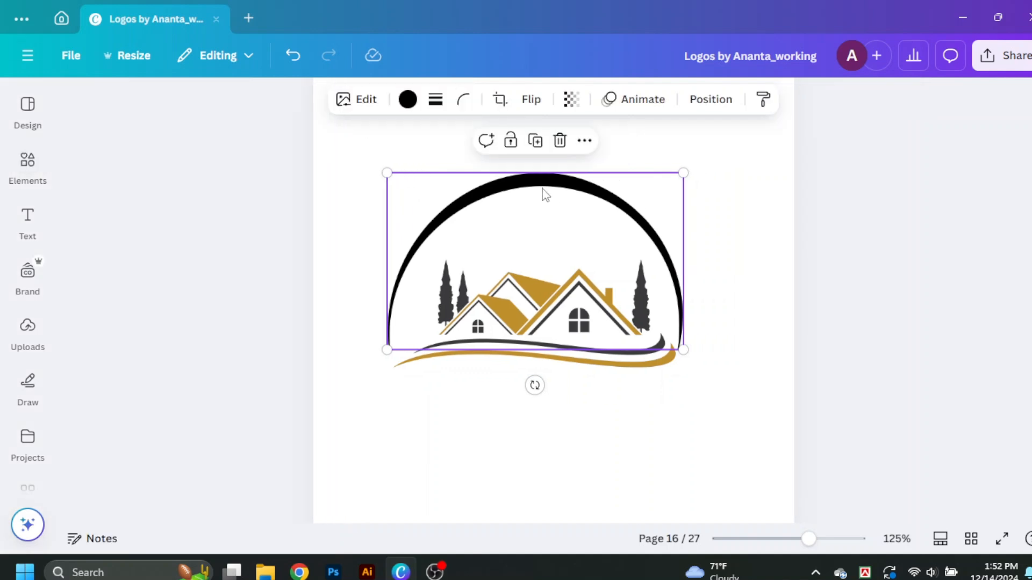
drag(543, 193, 541, 197)
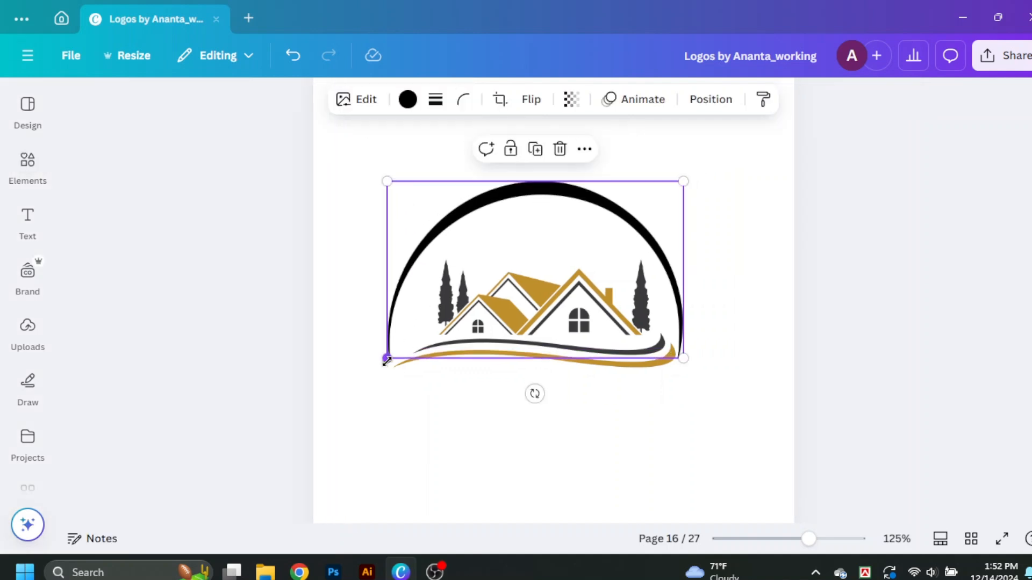
drag(387, 358, 398, 351)
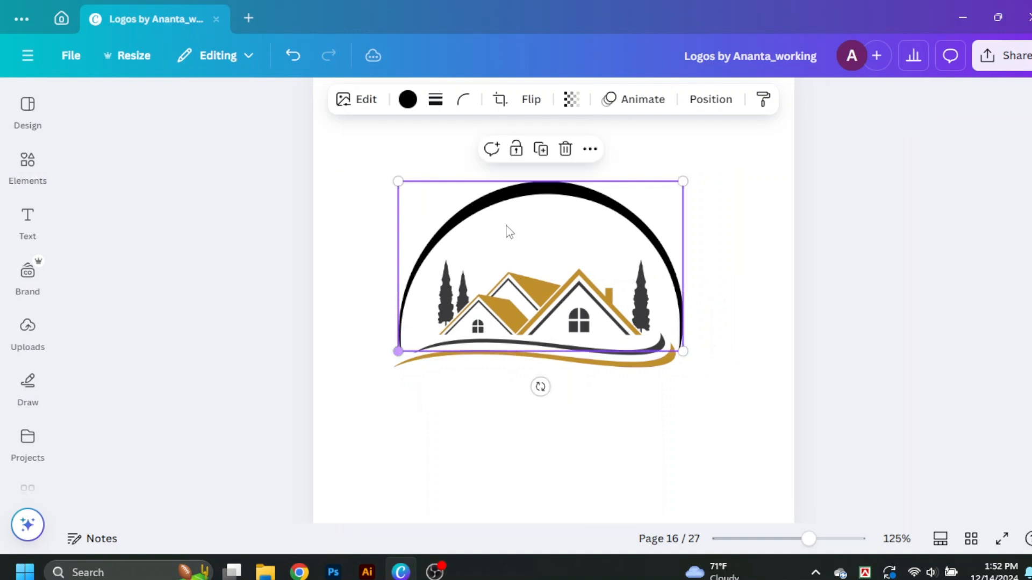
drag(540, 386, 540, 400)
click(511, 194)
click(584, 368)
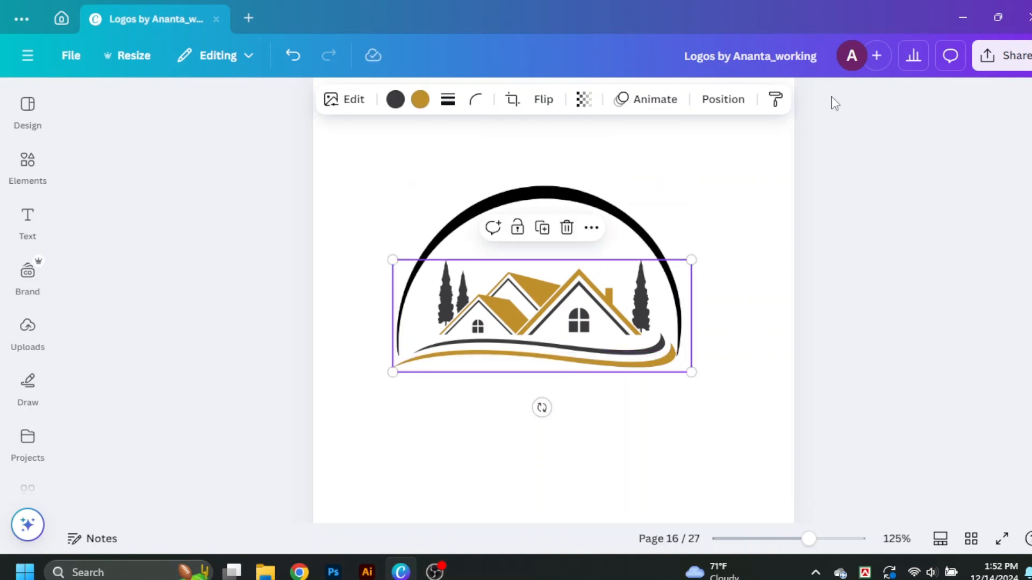
Step: Recolor the black arch with the gold sampled from the house roof using the color picker
click(514, 199)
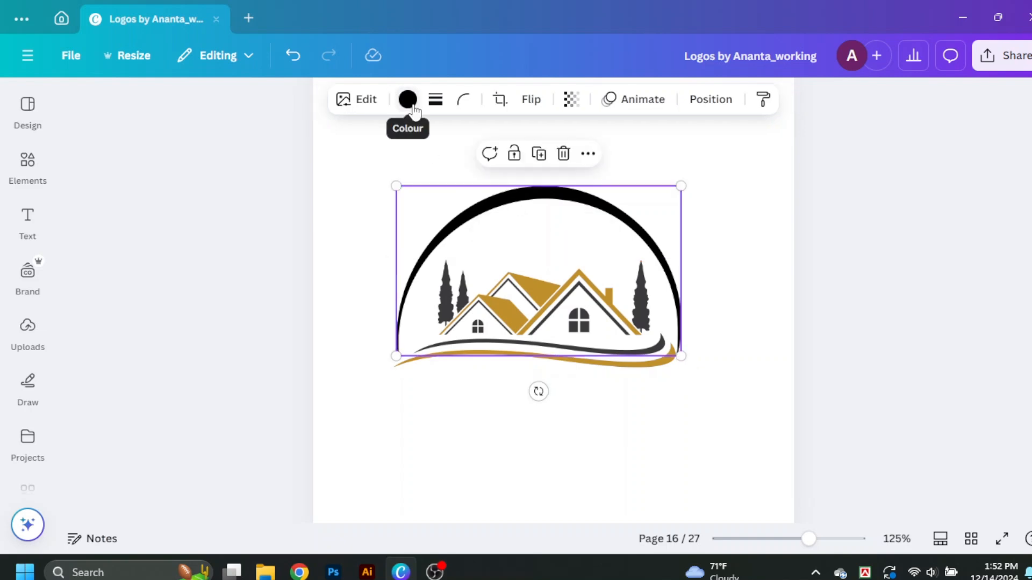
click(399, 98)
scroll(242, 432, down, 5)
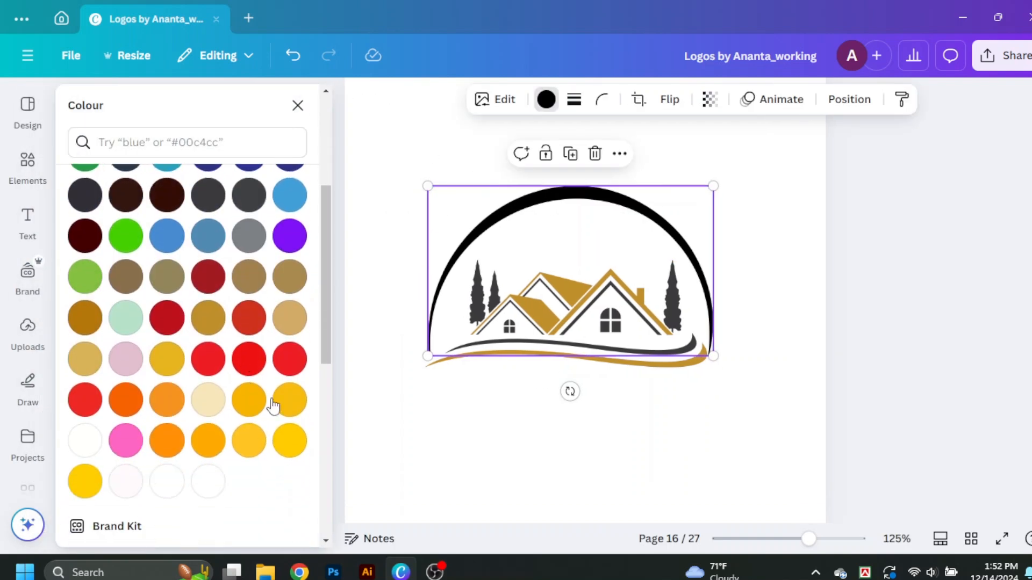
scroll(85, 279, up, 5)
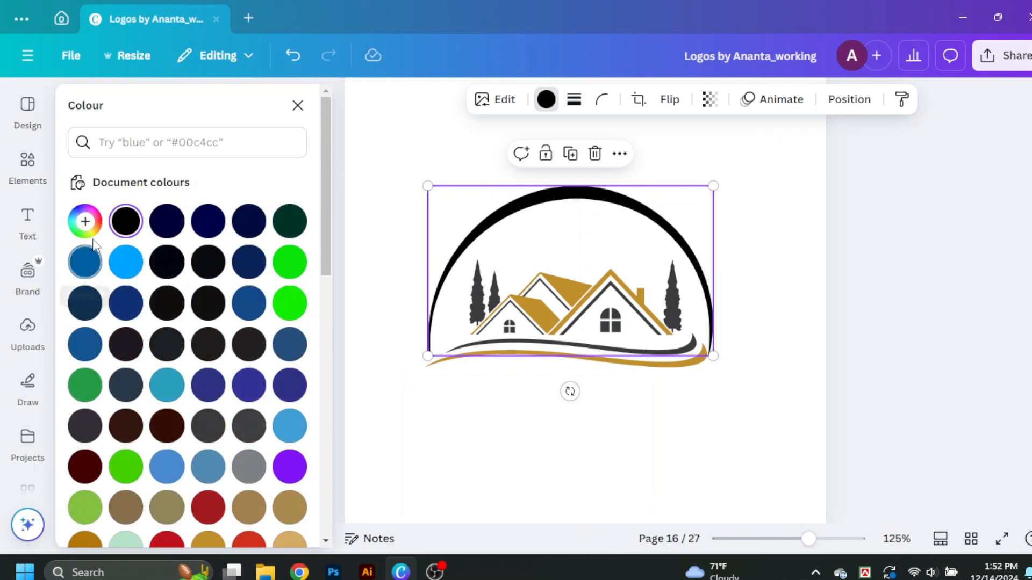
click(85, 221)
click(279, 379)
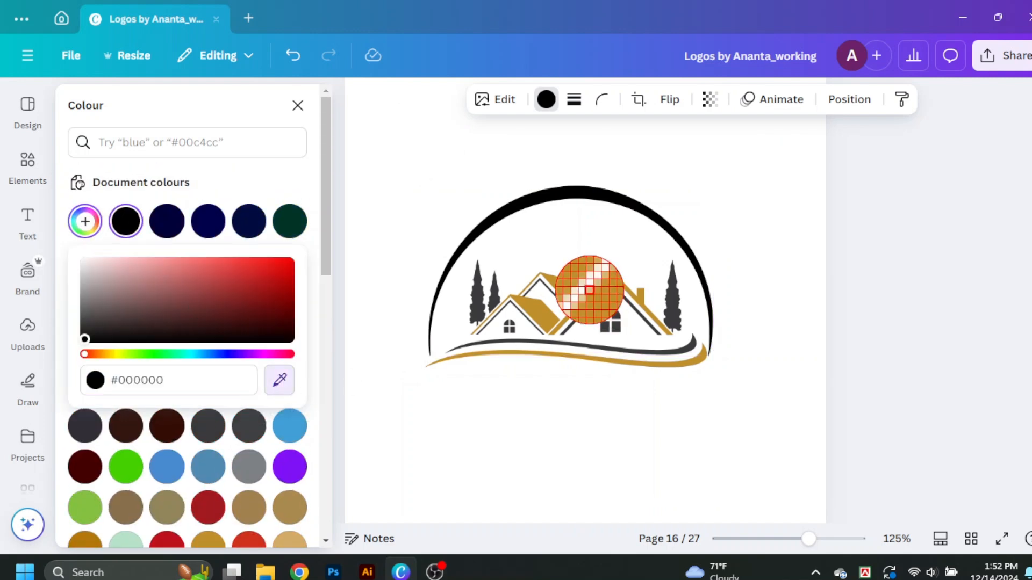
click(535, 308)
key(Escape)
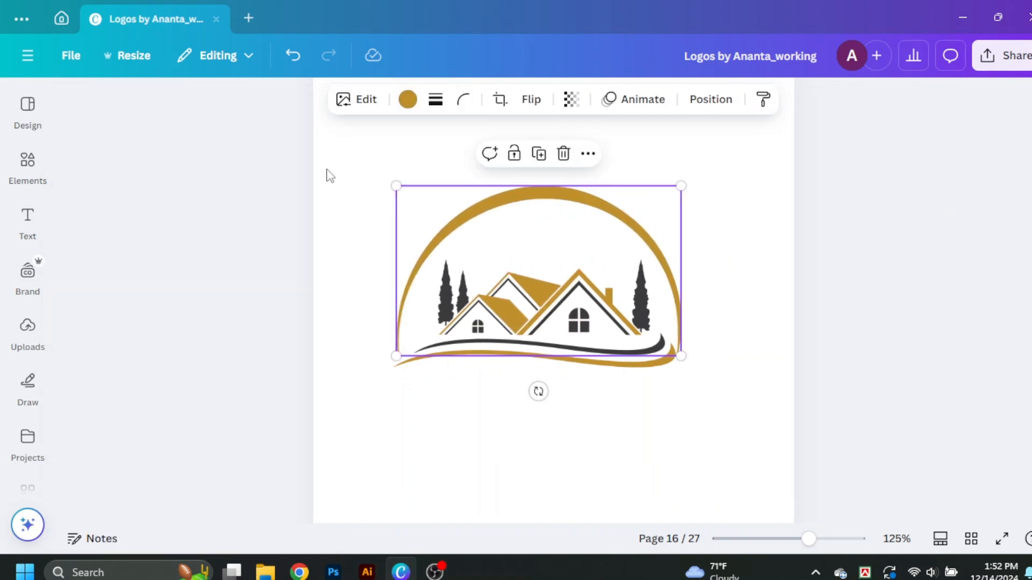
click(755, 383)
Step: Select the arch and the houses graphic together and move them slightly to the right on the page
scroll(821, 298, down, 1)
scroll(819, 298, up, 2)
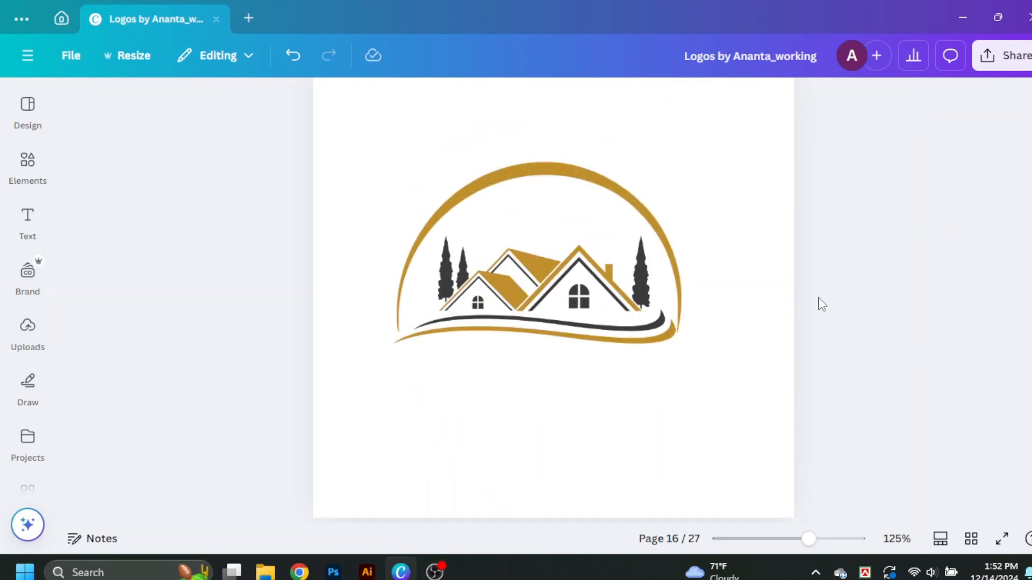
drag(353, 256, 568, 384)
click(860, 380)
drag(360, 194, 618, 376)
drag(634, 384, 651, 385)
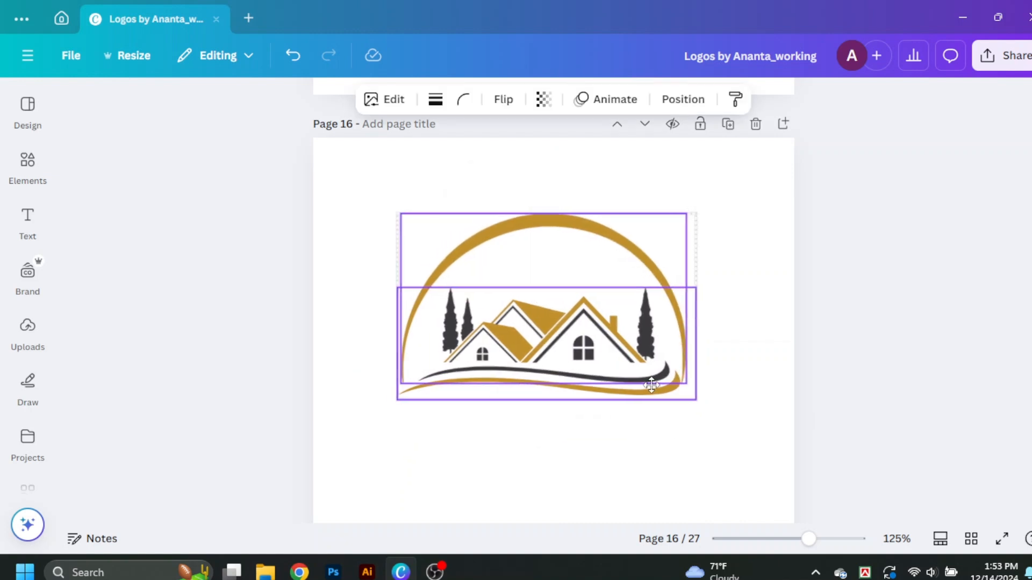
Step: Search the elements library for "bird fly" and add the small flock of black flying birds to the page
click(27, 162)
drag(219, 109, 100, 113)
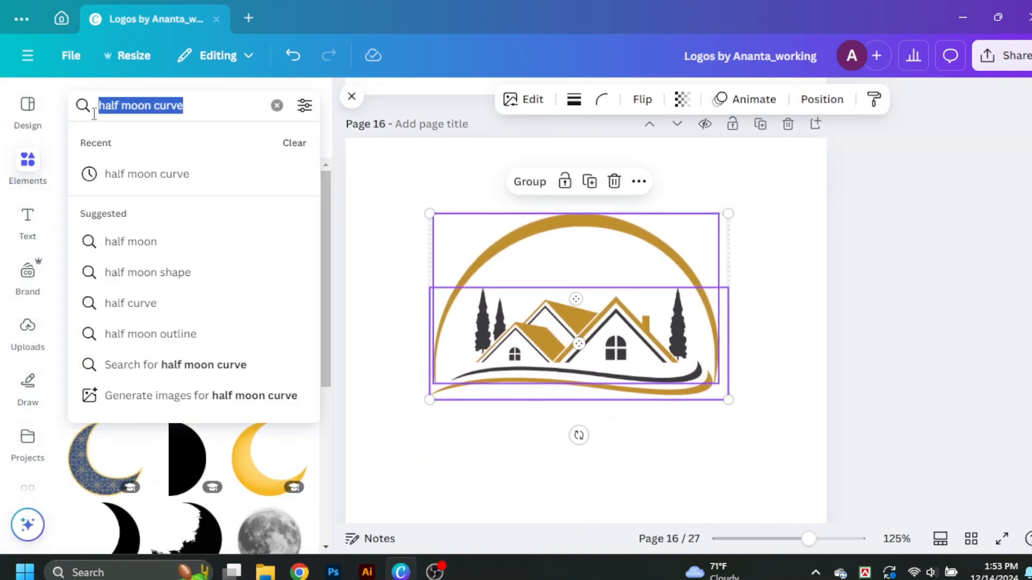
text(bir)
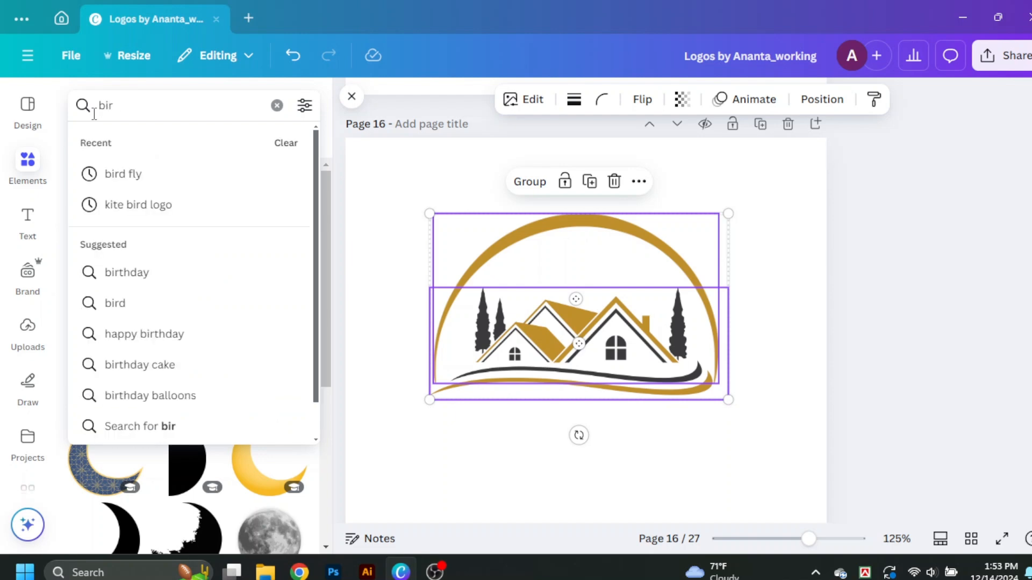
text(d)
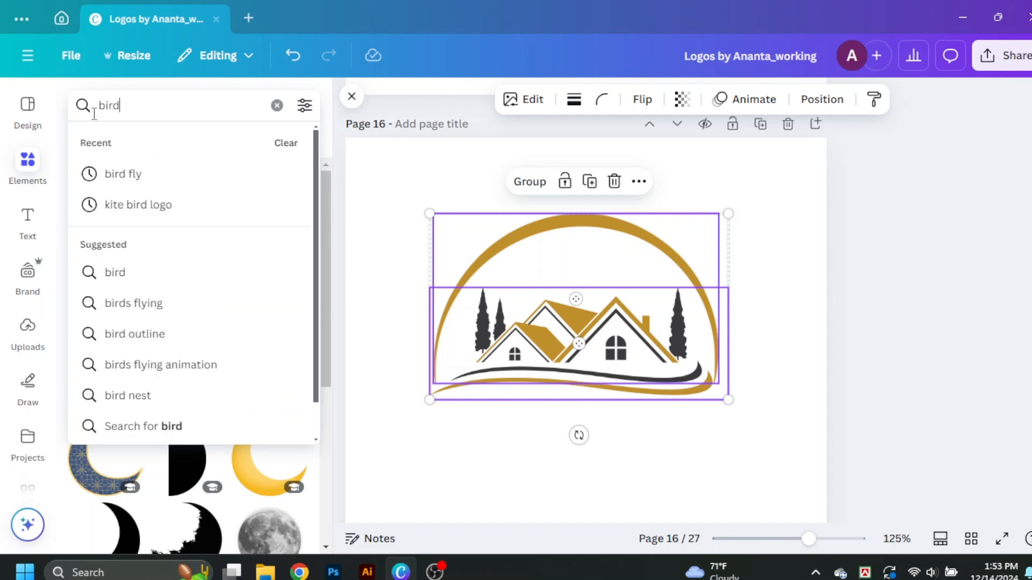
click(143, 176)
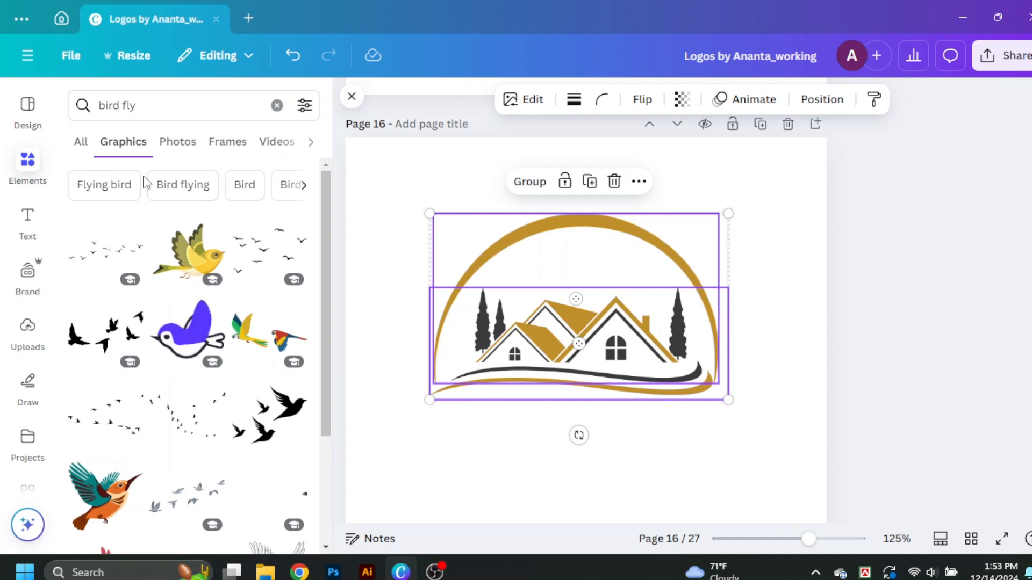
scroll(170, 185, down, 2)
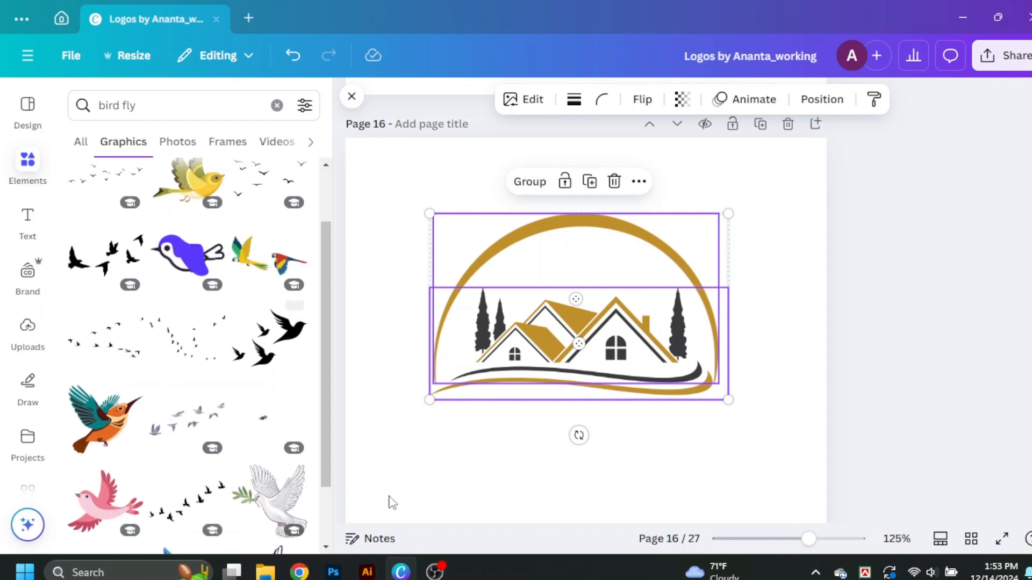
click(269, 336)
click(350, 99)
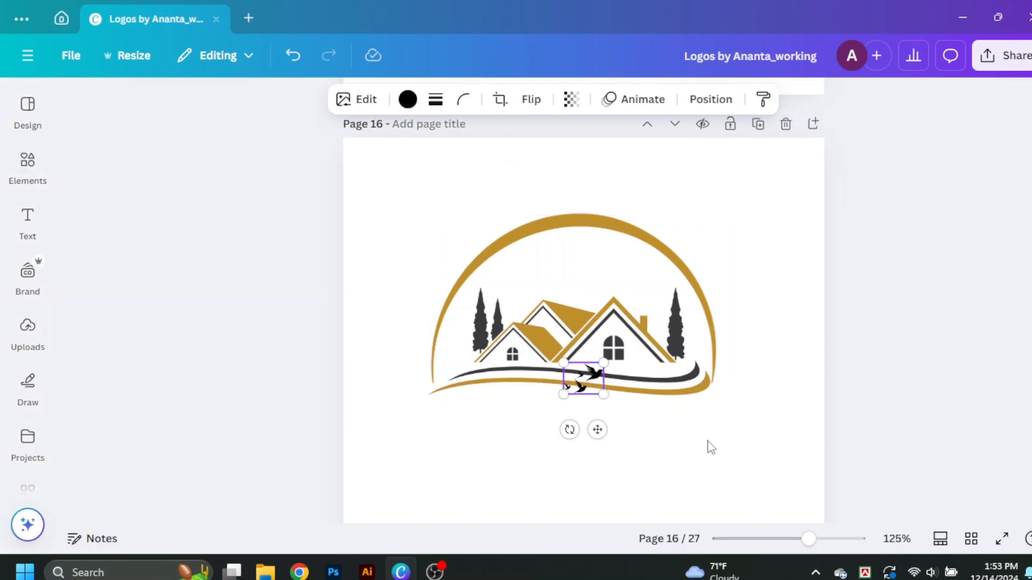
Step: Move the birds graphic above the roofs inside the arch and scale it down slightly
drag(564, 387, 570, 299)
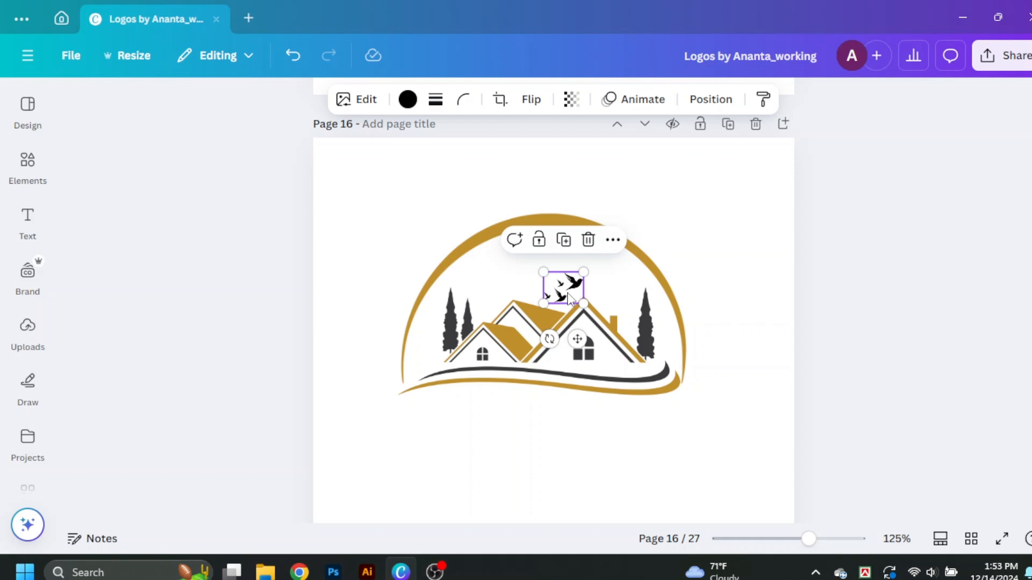
drag(581, 299, 561, 290)
key(Escape)
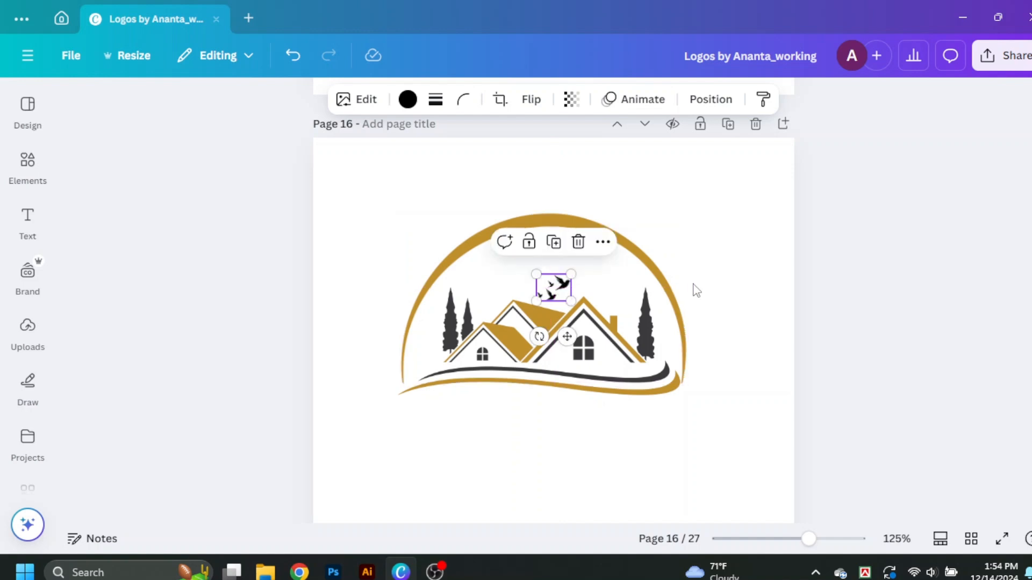
click(885, 385)
scroll(730, 419, down, 3)
Step: Search the elements library for "golden box", add the thin gold frame with rounded corners and stretch it slightly taller
click(27, 159)
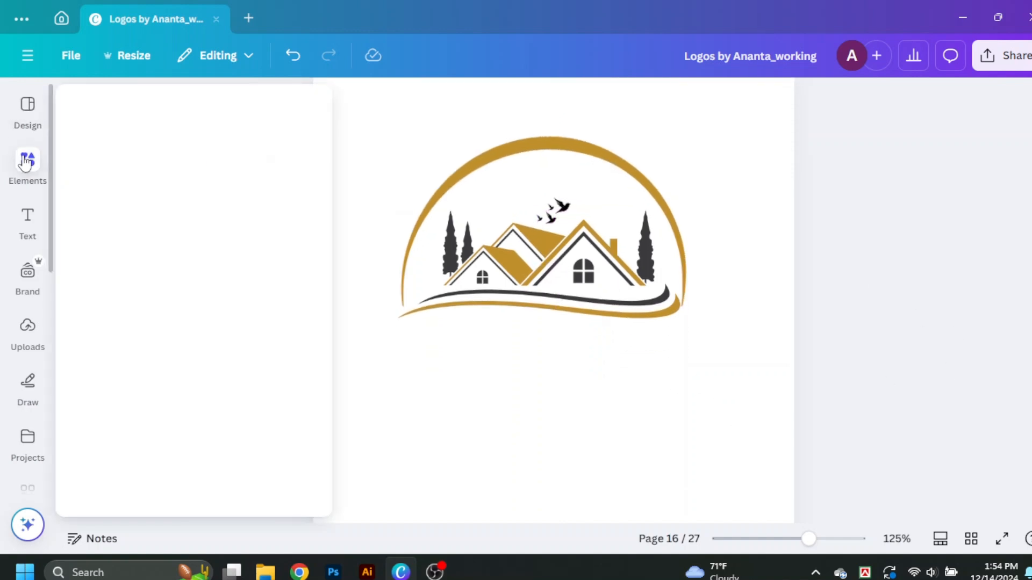
click(102, 105)
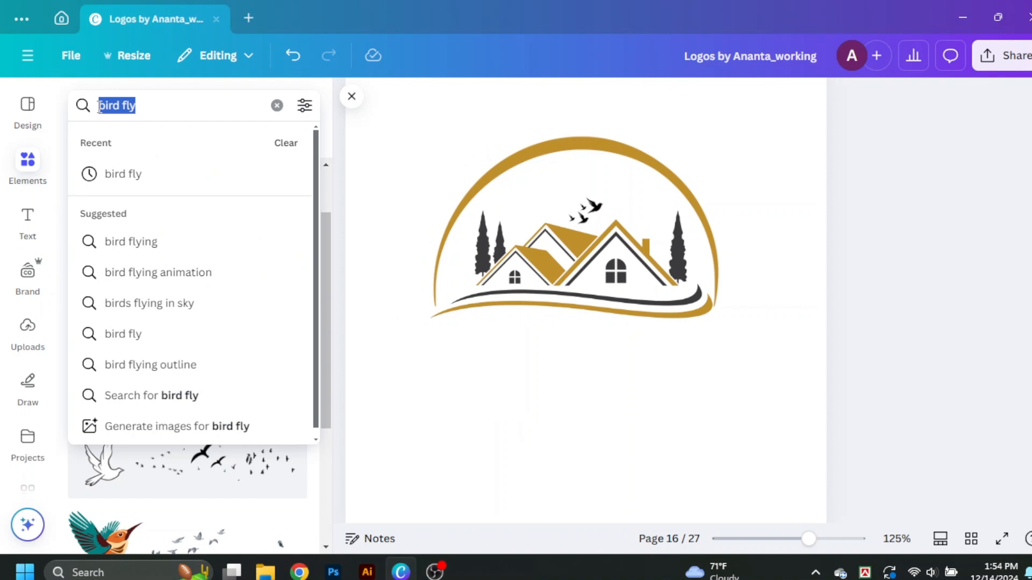
text(gol)
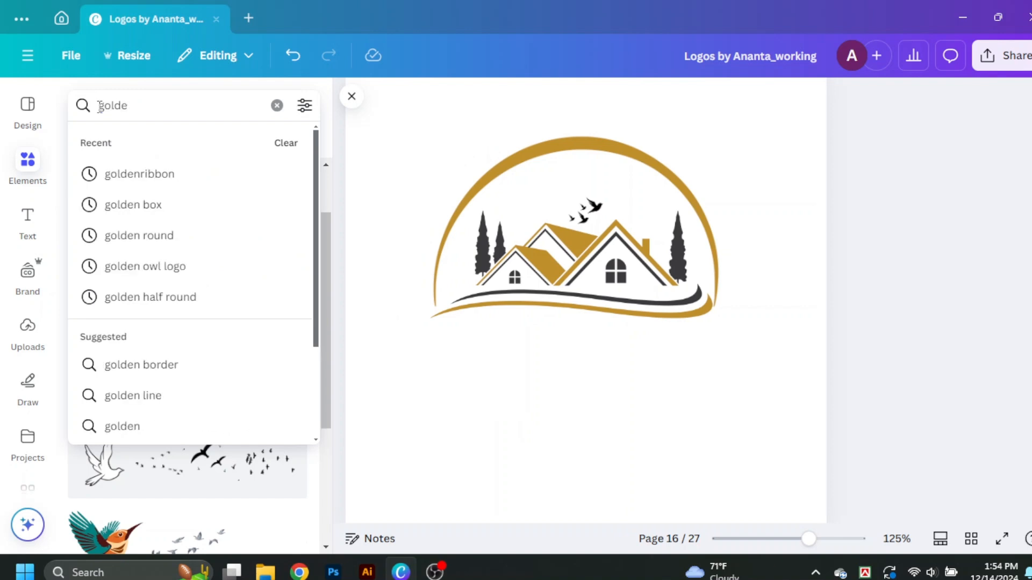
text(de)
click(138, 211)
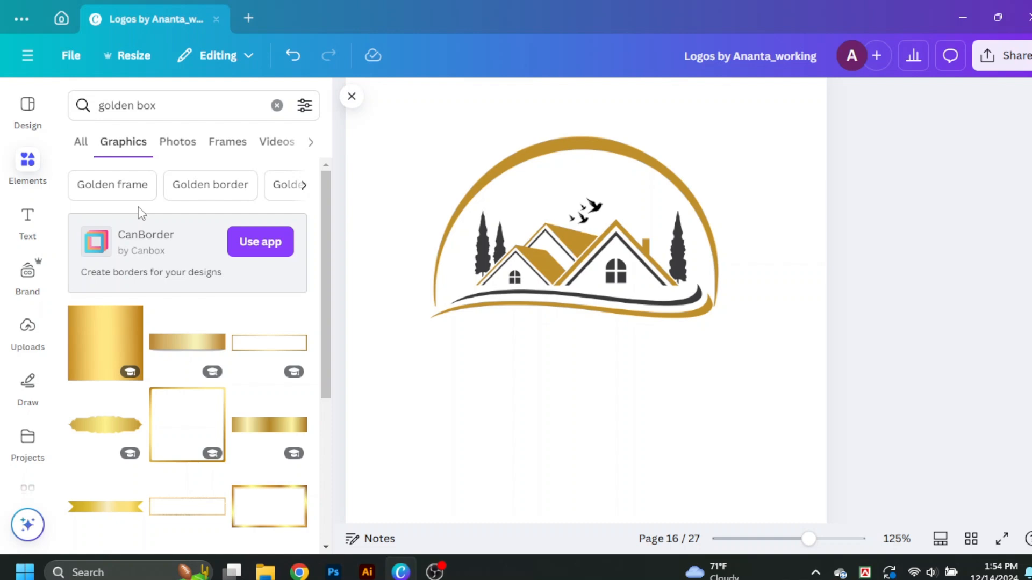
scroll(131, 323, down, 5)
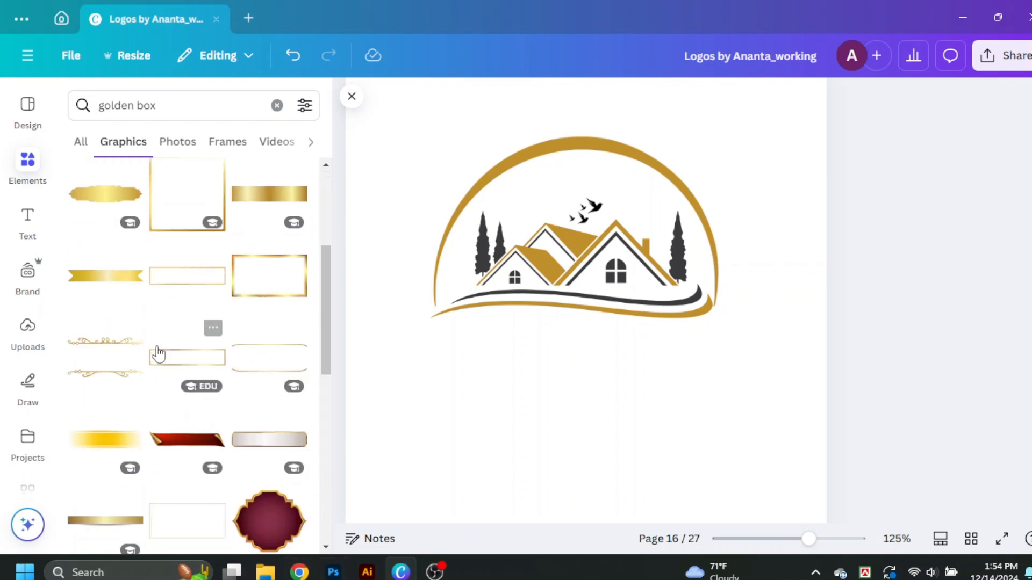
scroll(152, 371, down, 2)
click(292, 283)
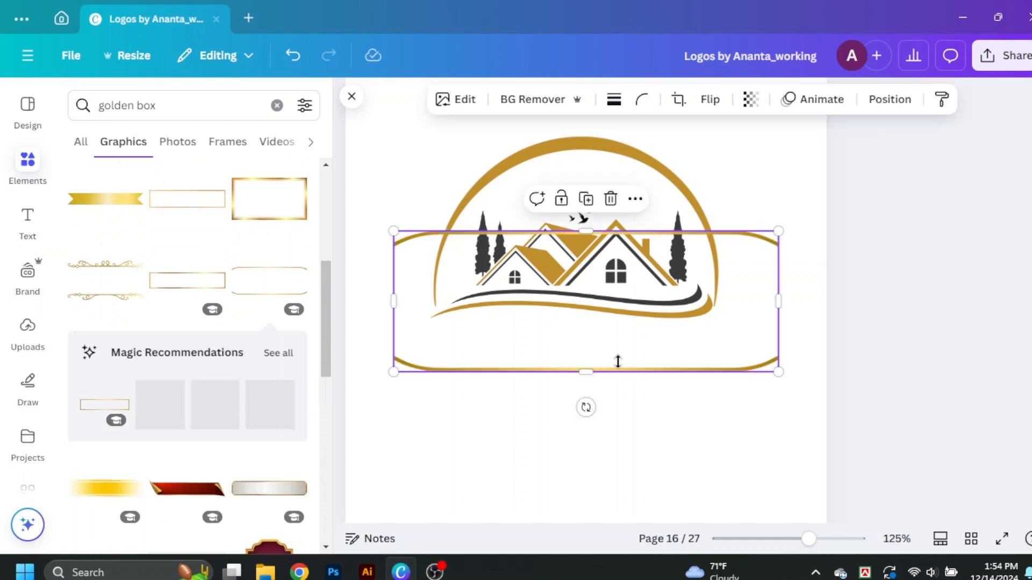
drag(617, 363, 634, 386)
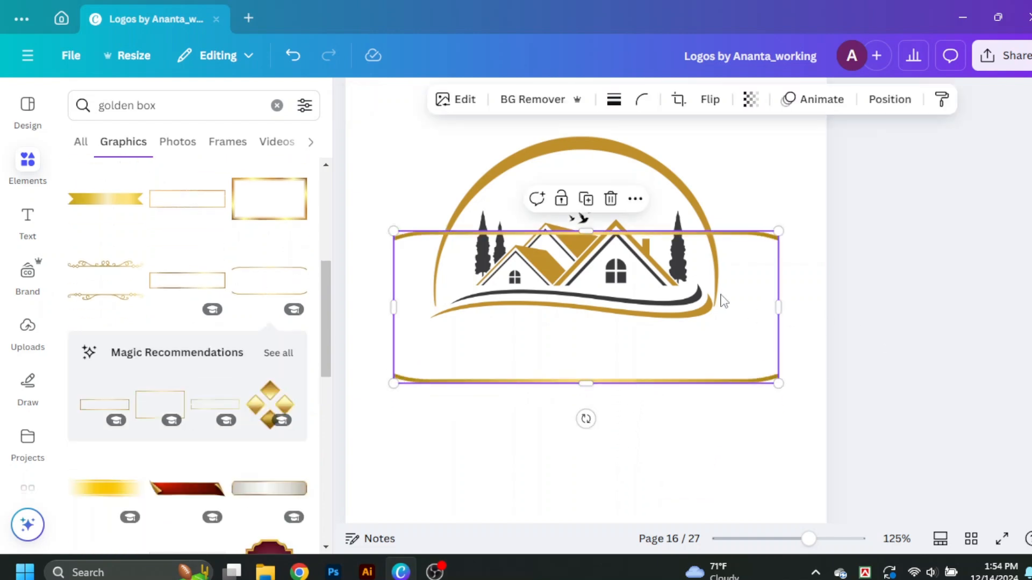
Step: Replace the rounded gold frame with the thin gold rectangular frame with gapped sides from its related recommendations
click(289, 359)
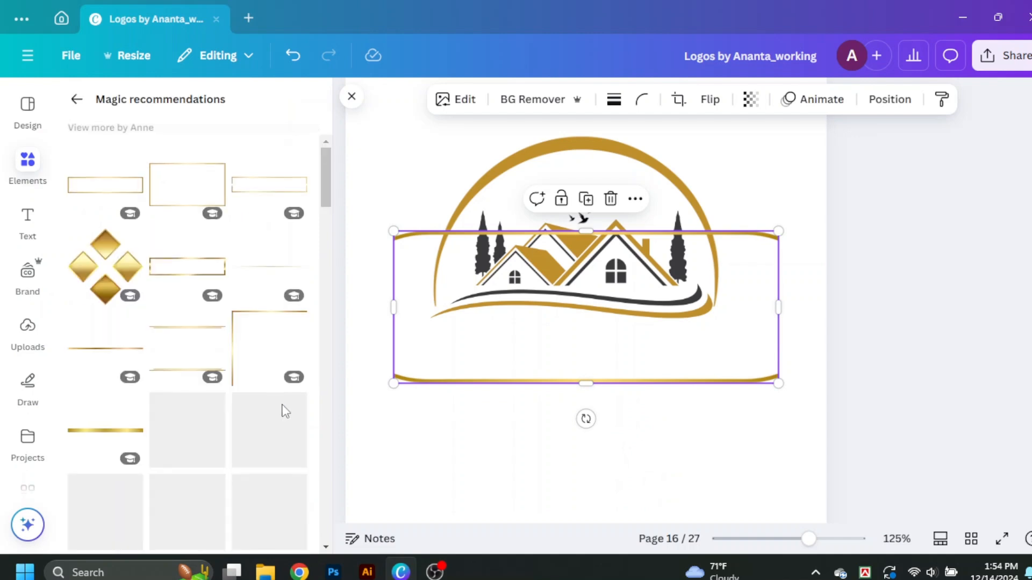
click(273, 198)
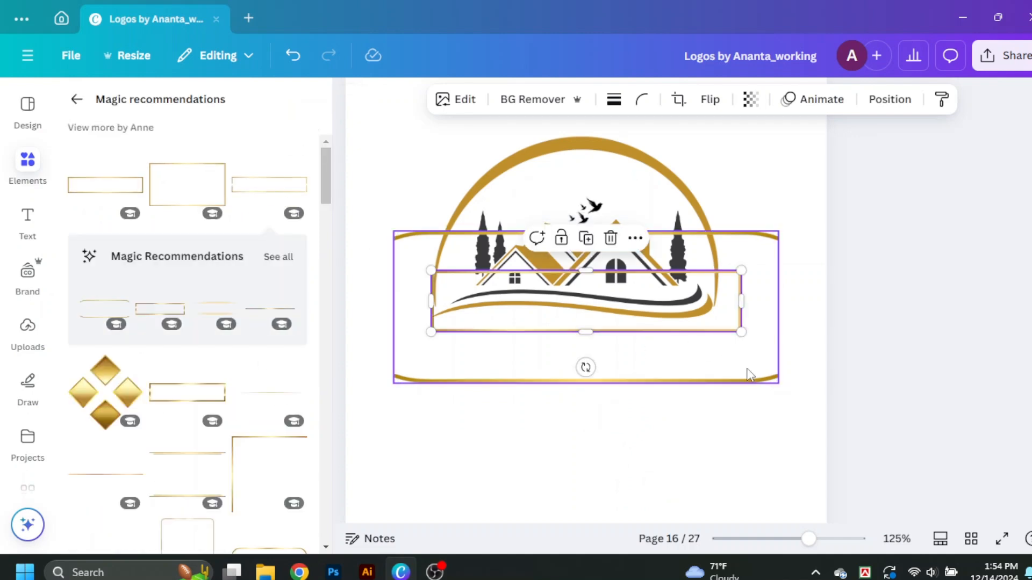
click(610, 238)
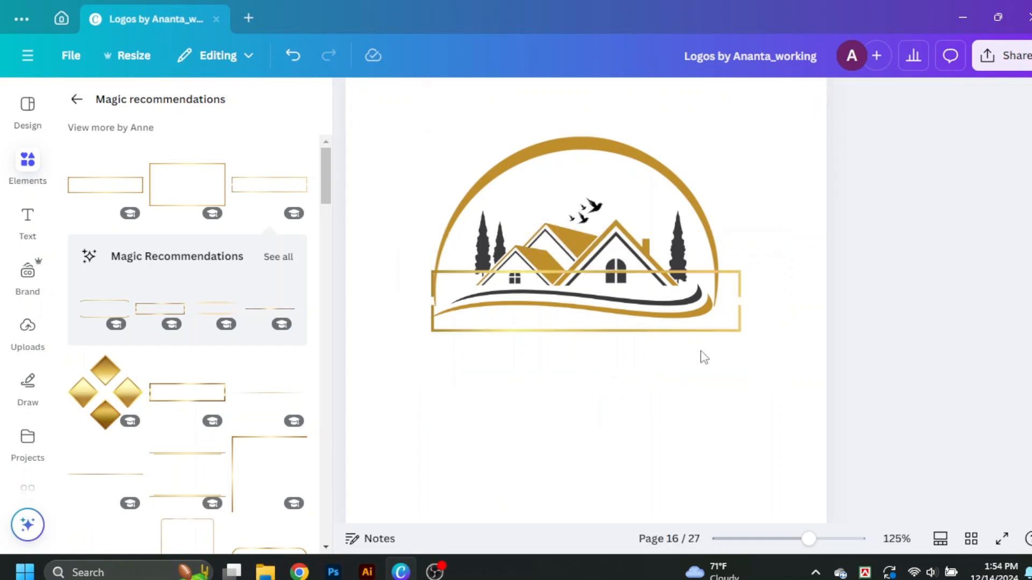
Step: Place the gold rectangular frame directly below the houses graphic, aligned with the arch's center
drag(689, 328, 681, 382)
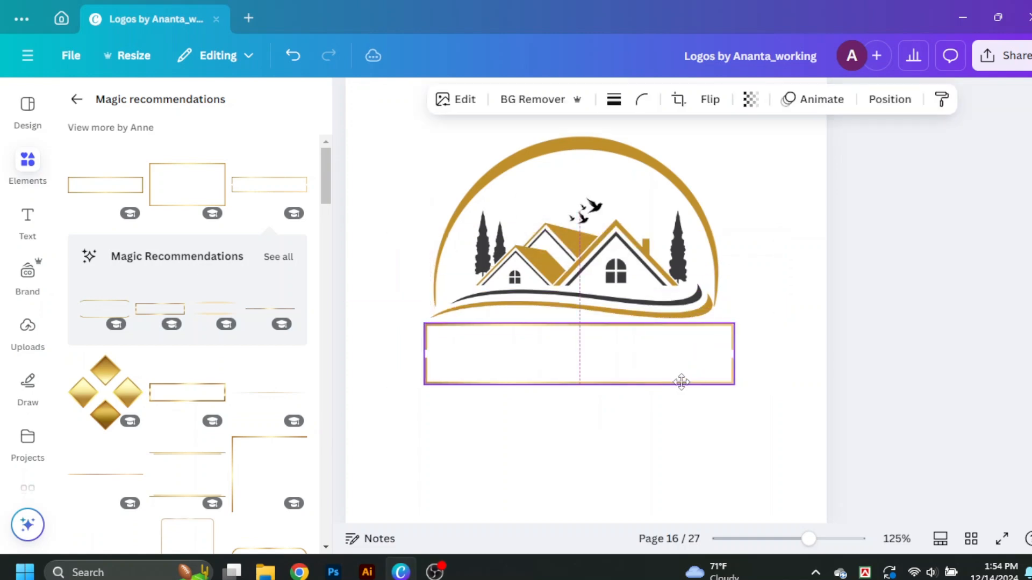
click(892, 376)
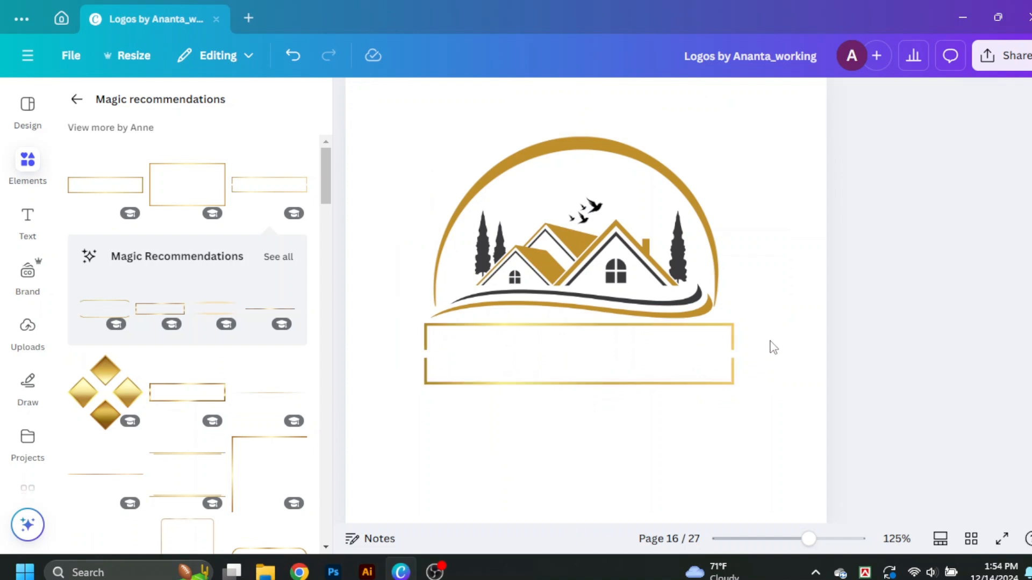
click(351, 97)
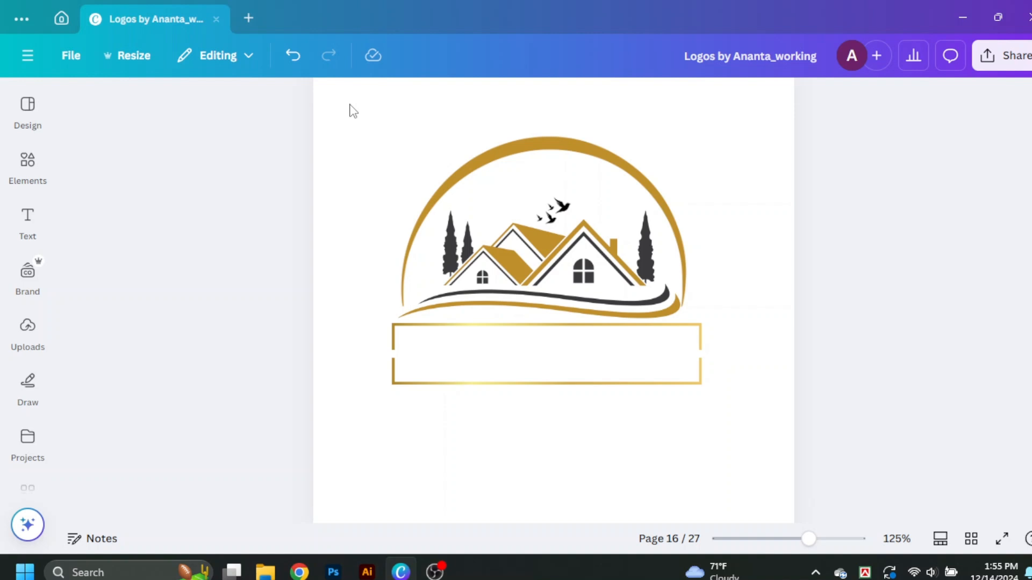
Step: Center-align the gold arch, the houses graphic and the gold rectangular frame with one another
click(559, 143)
shift+click(645, 322)
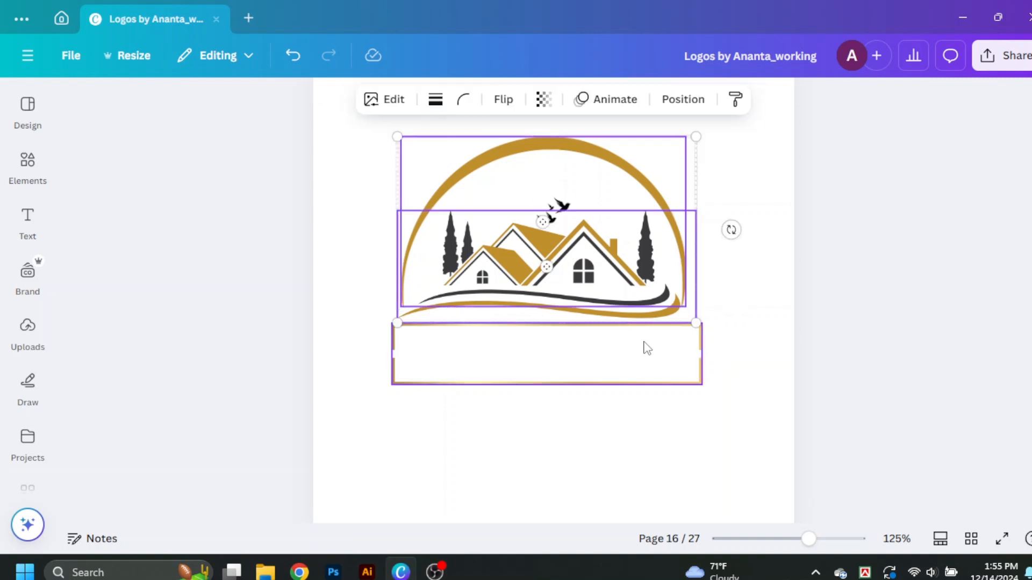
shift+click(647, 383)
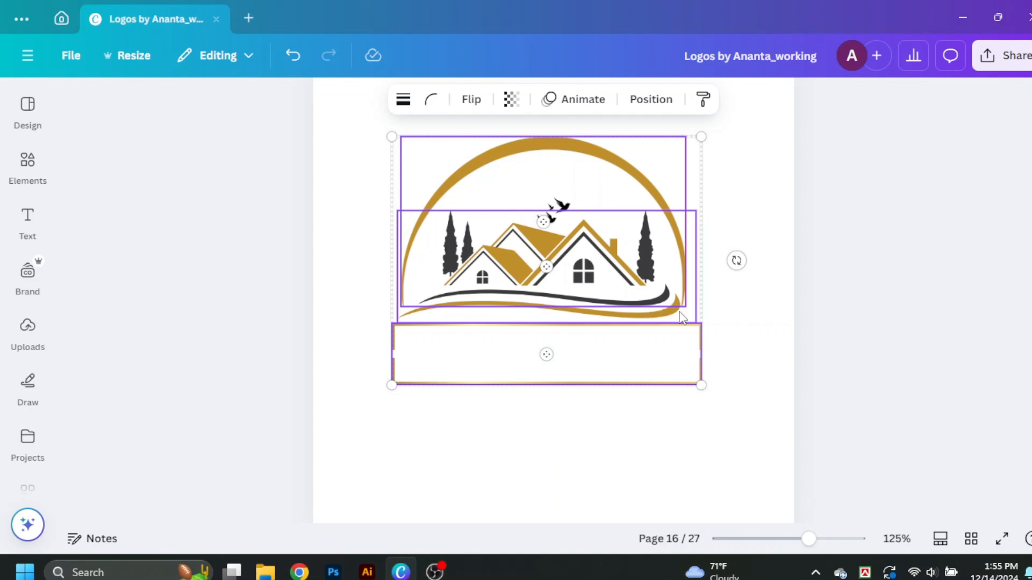
click(650, 98)
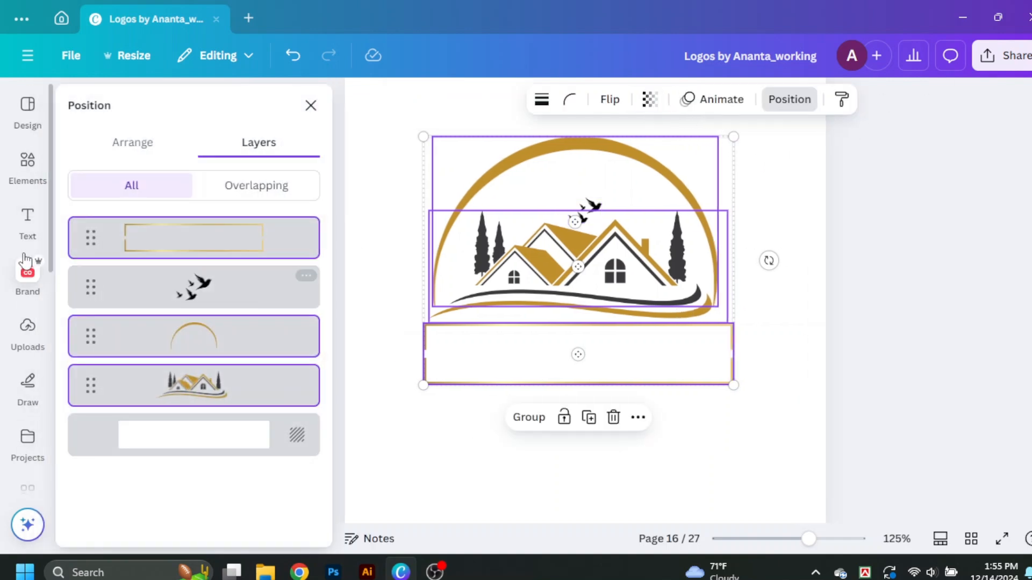
click(132, 145)
click(210, 339)
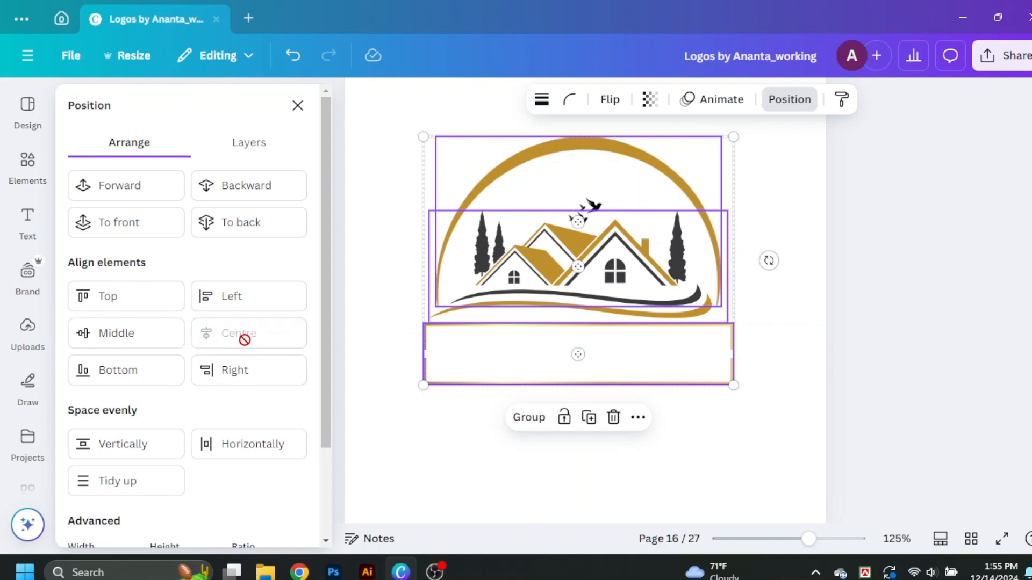
click(925, 289)
Step: Scale the gold rectangular frame down slightly and align its right end with the arch's right edge
click(696, 377)
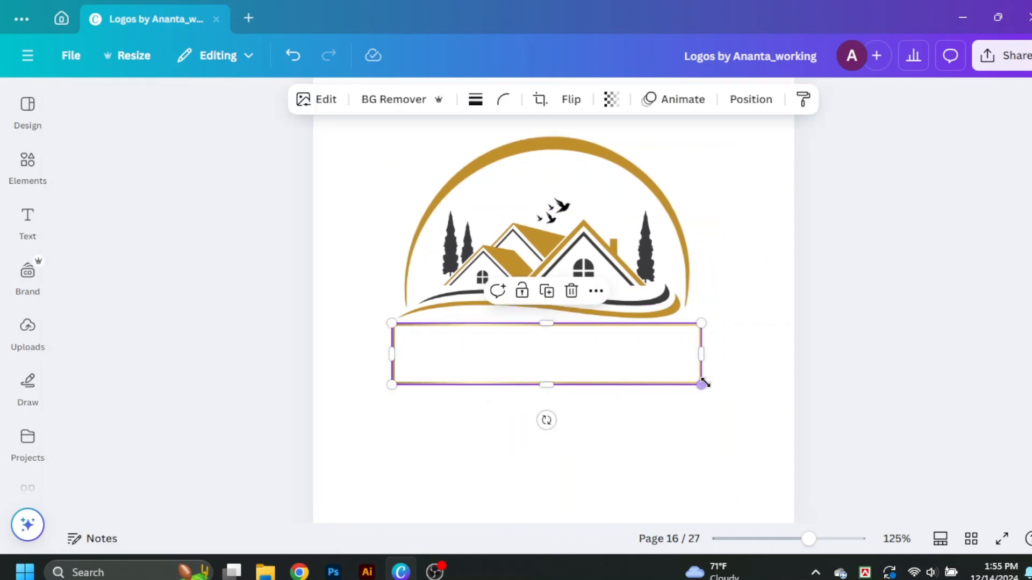
drag(699, 384, 682, 380)
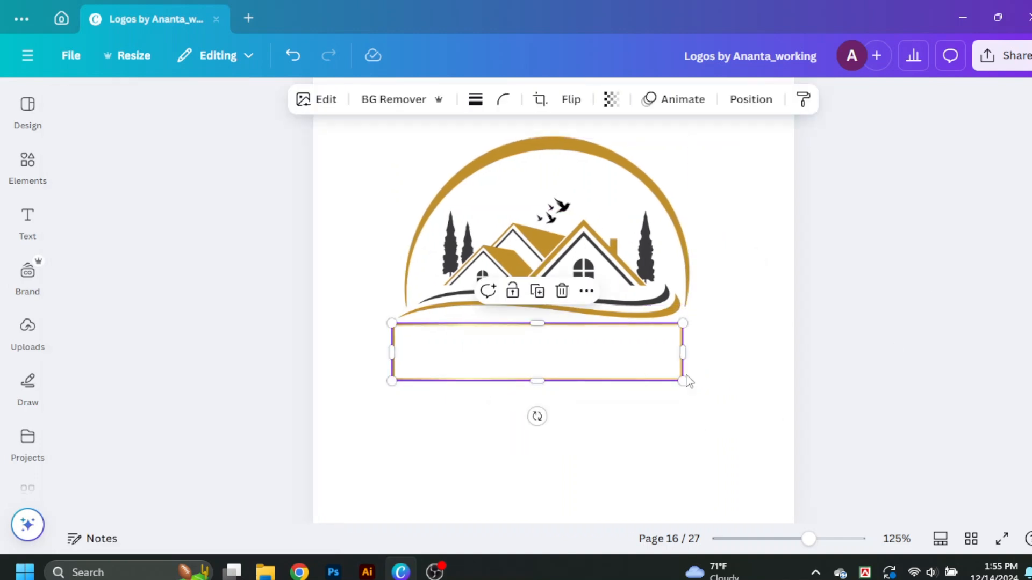
click(594, 352)
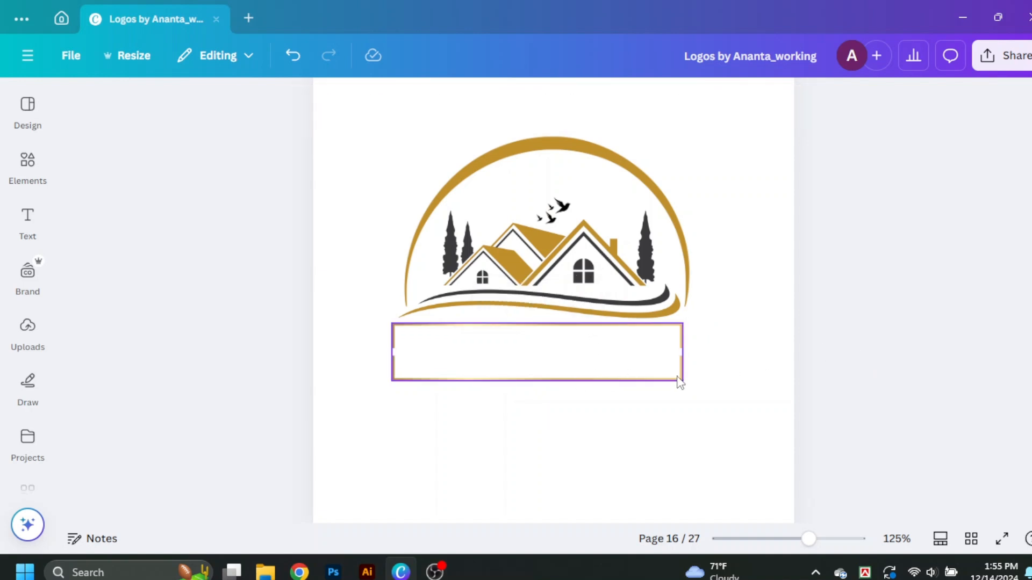
drag(679, 380, 681, 378)
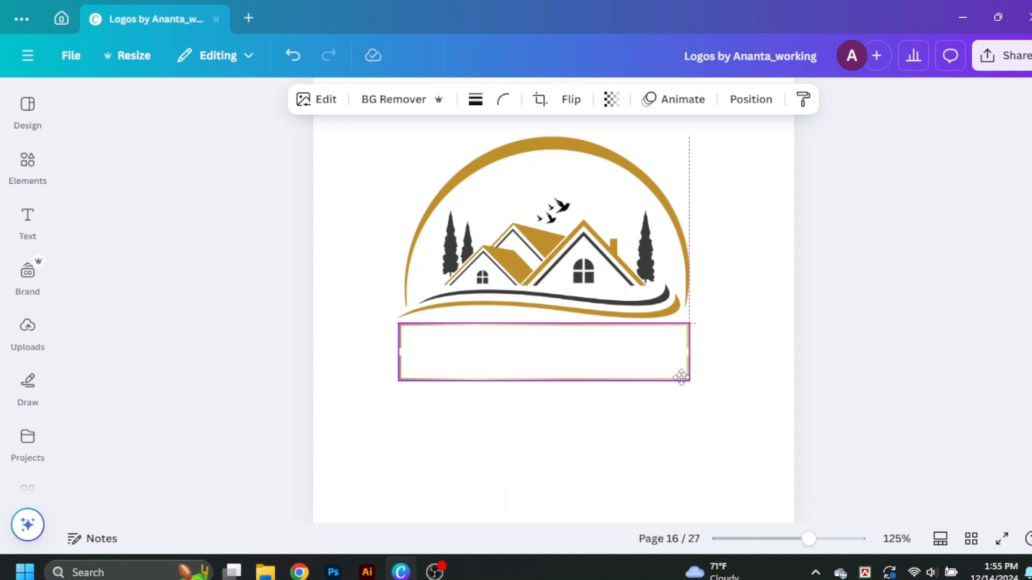
click(913, 329)
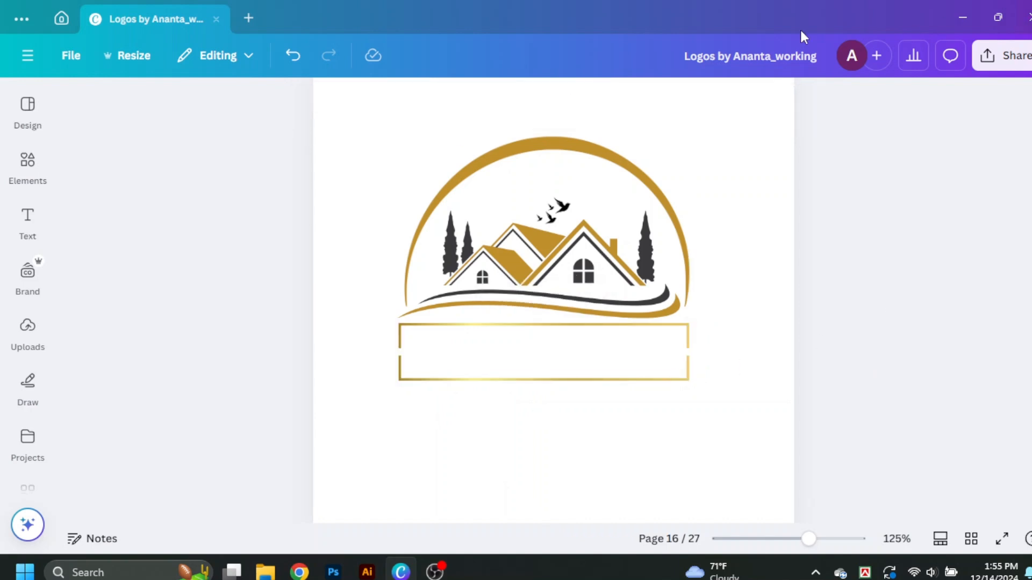
Step: Add a subheading text reading "Dalgo Estate" below the logo graphic
click(577, 366)
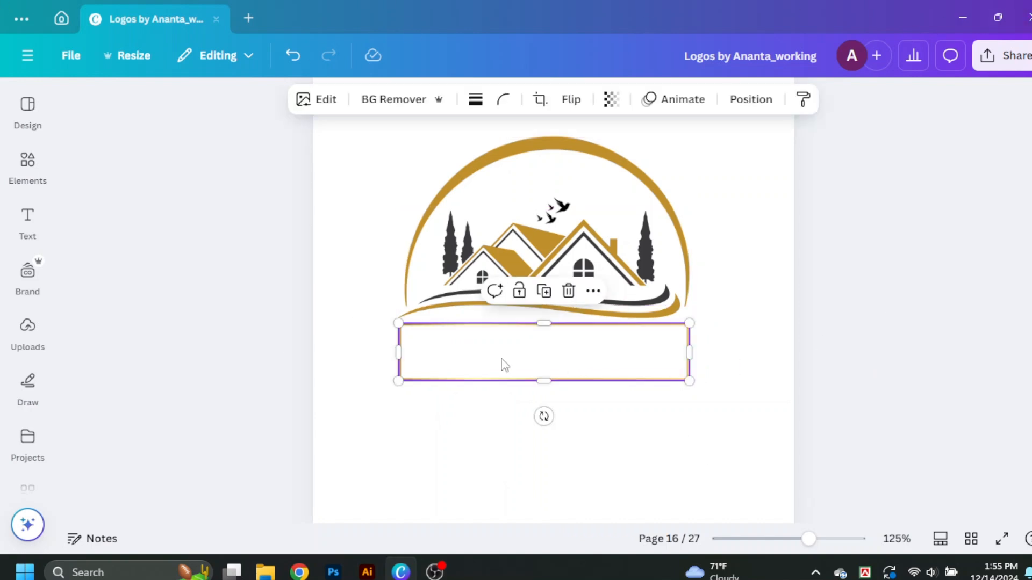
click(47, 224)
click(99, 329)
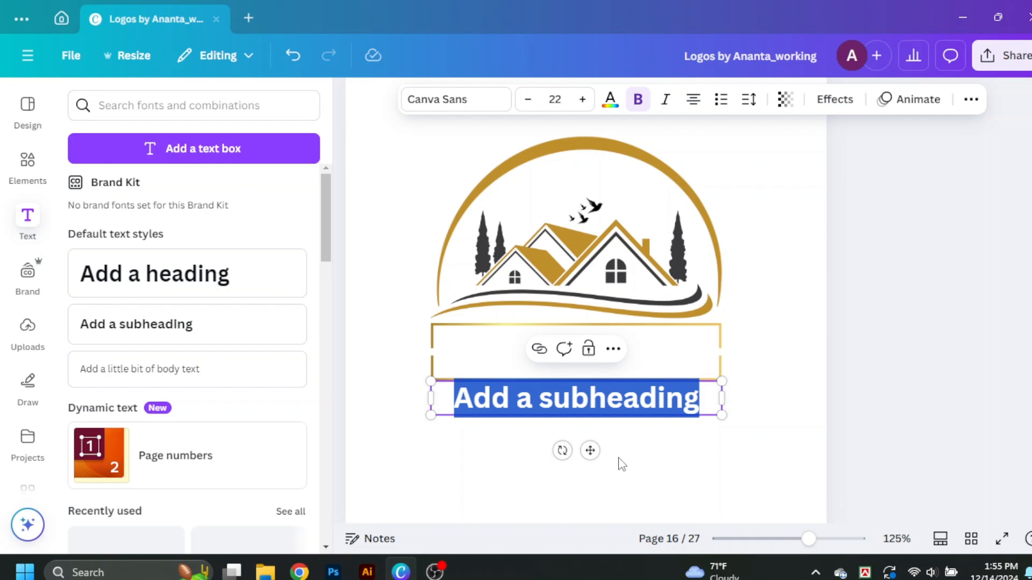
text(D)
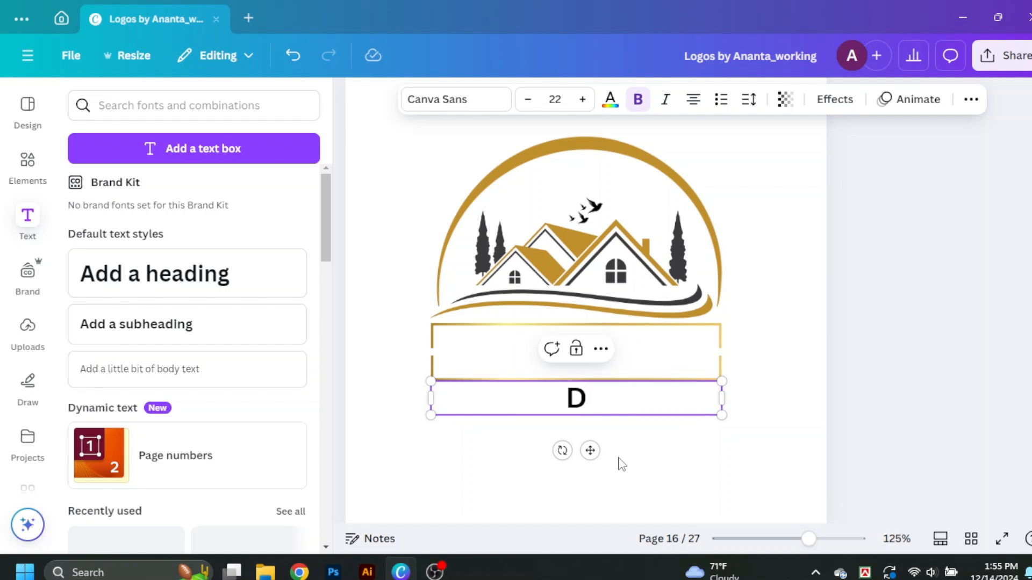
text(al)
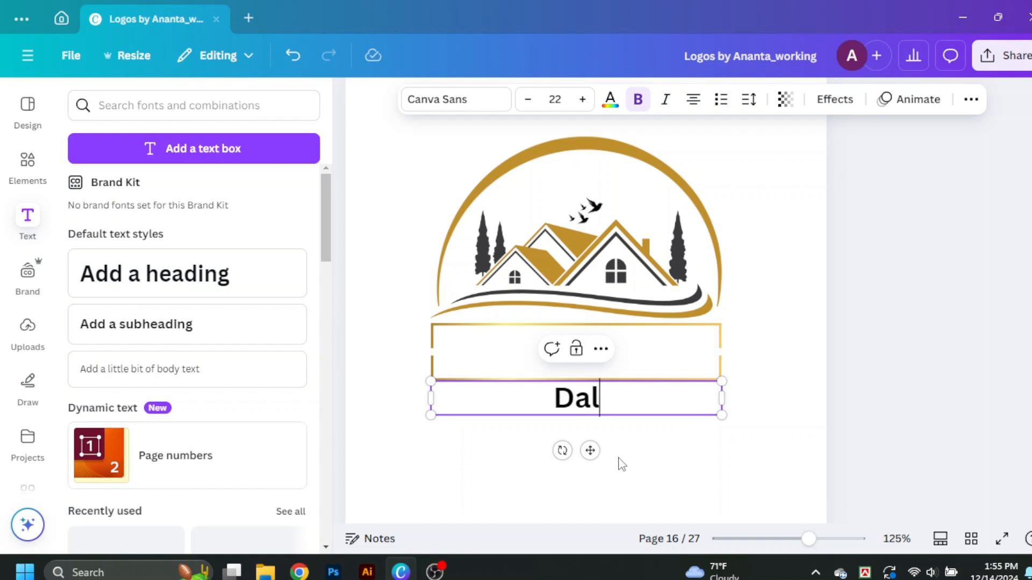
text(go Estate)
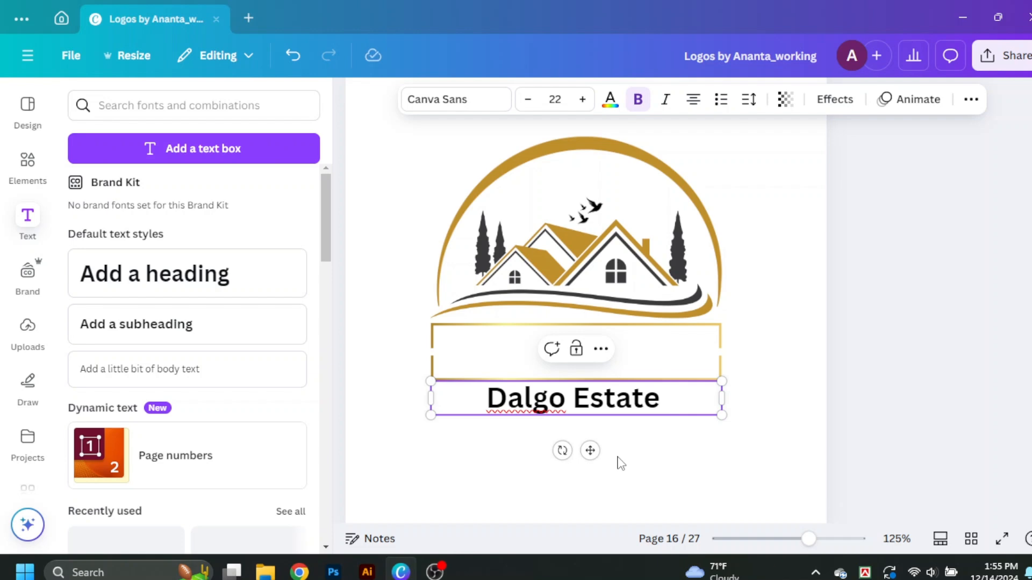
Step: Make the "Dalgo Estate" text uppercase and move it inside the gold rectangular frame
click(971, 99)
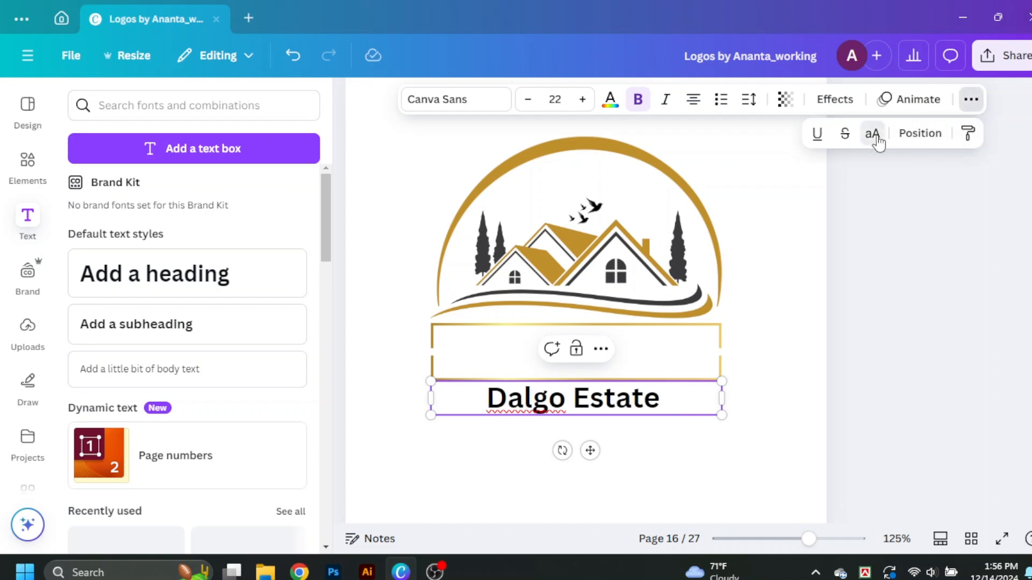
click(872, 133)
drag(609, 413, 604, 363)
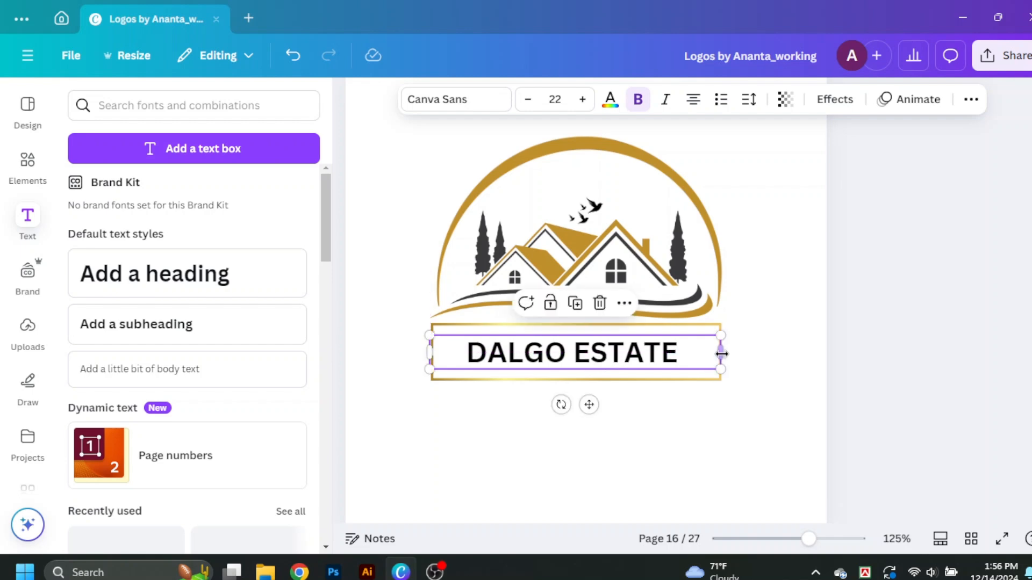
Step: Enlarge the DALGO ESTATE text to size 25, keeping it on one line centered inside the frame
drag(720, 353, 622, 352)
click(582, 99)
click(582, 100)
click(582, 99)
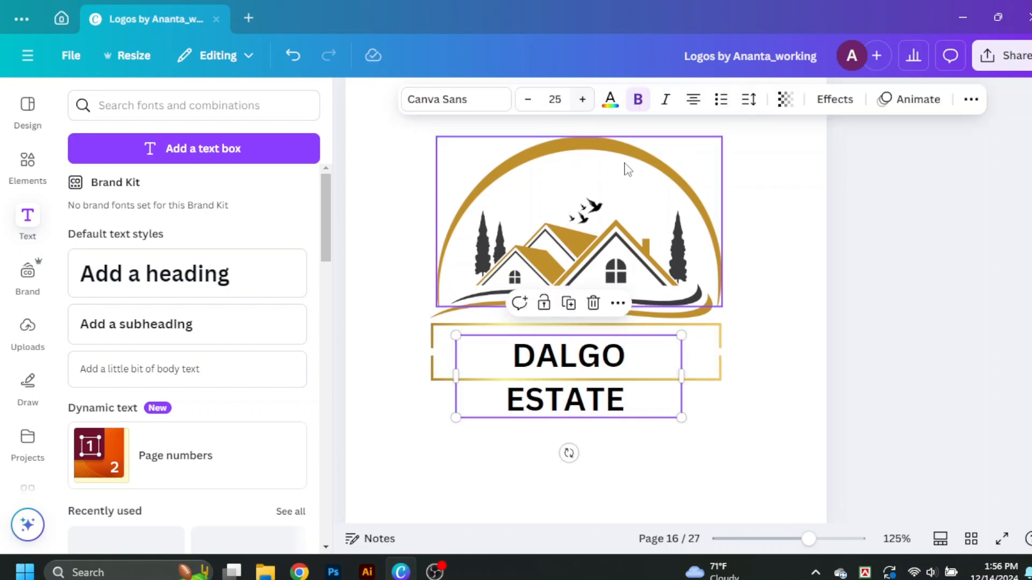
drag(682, 376, 726, 377)
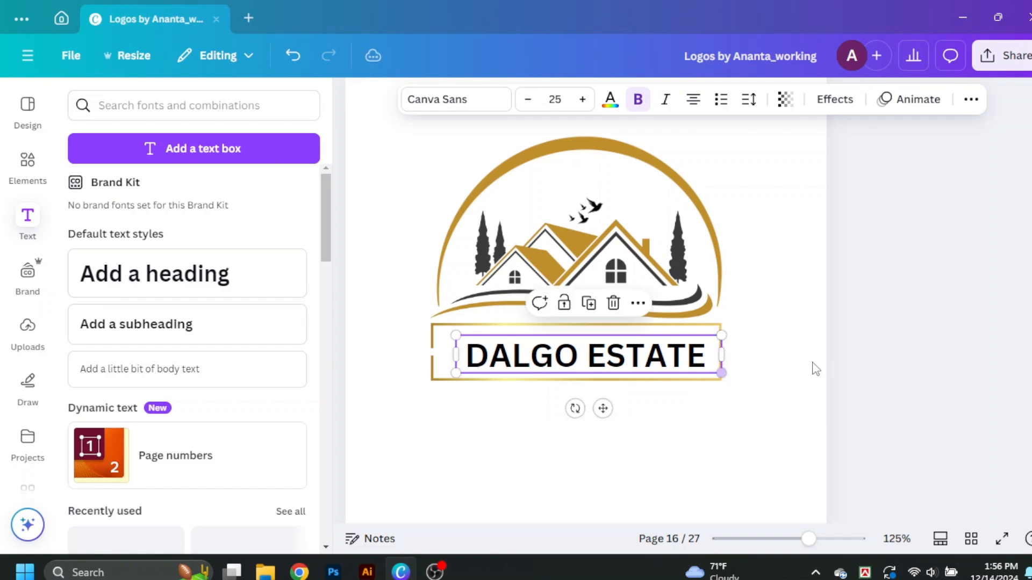
drag(625, 354, 613, 355)
Step: Try Agrandir and Awesome Lathusca, settle on Asangha Expanded for the DALGO ESTATE text and widen its box to fit one line
click(970, 99)
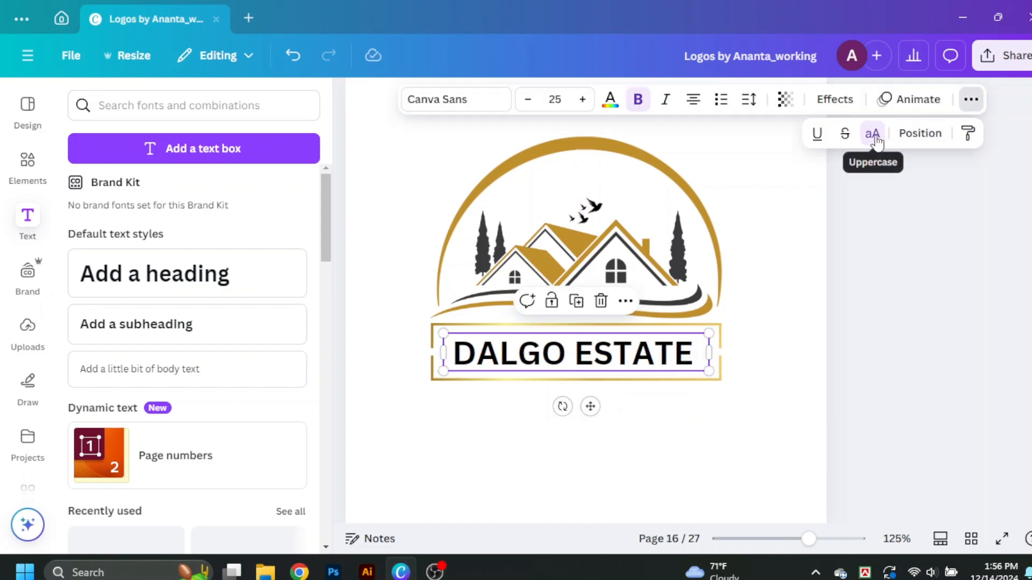
click(456, 99)
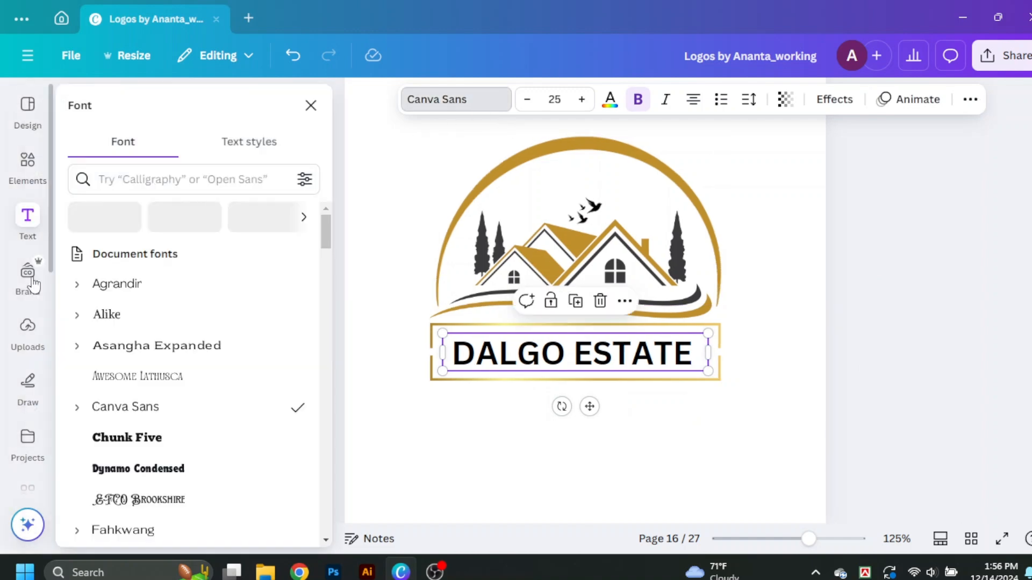
click(133, 282)
scroll(156, 290, down, 3)
scroll(160, 279, up, 2)
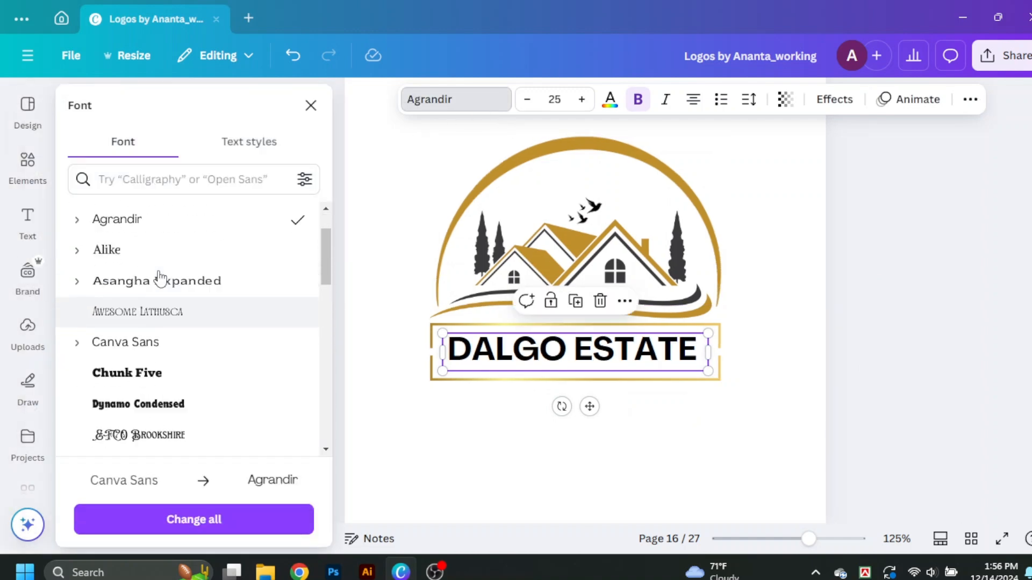
scroll(159, 279, down, 1)
click(172, 314)
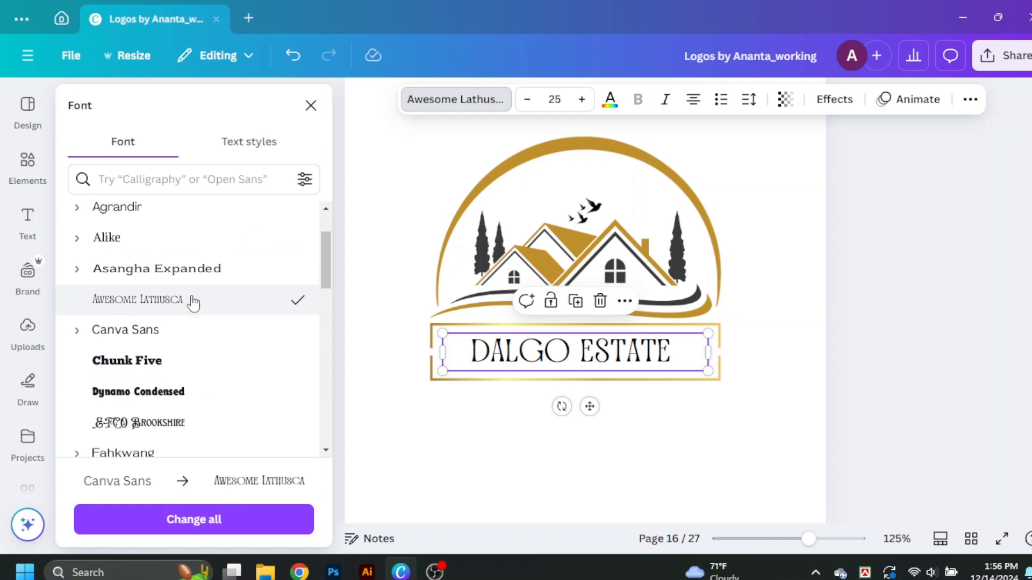
click(193, 271)
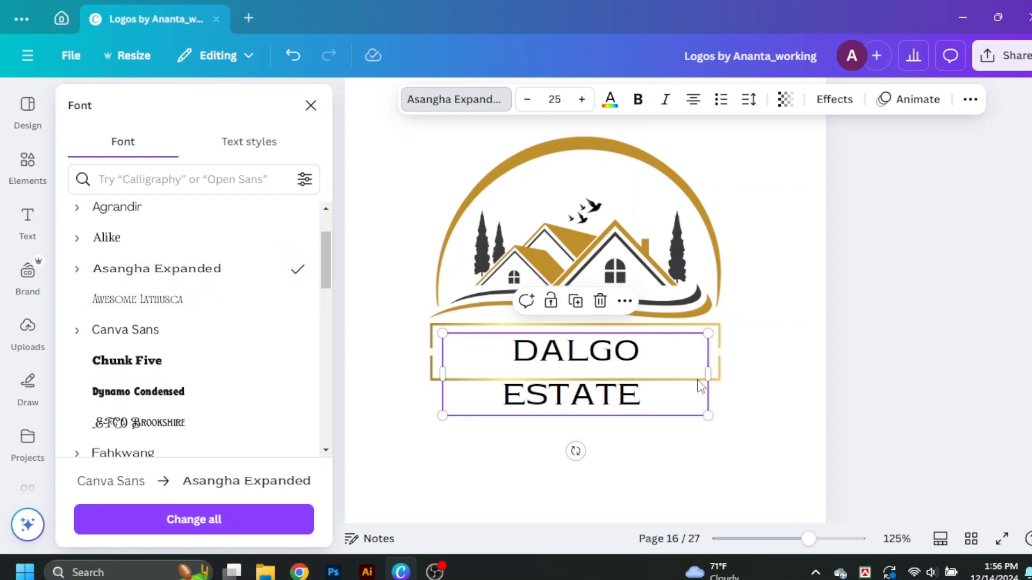
drag(698, 380, 720, 371)
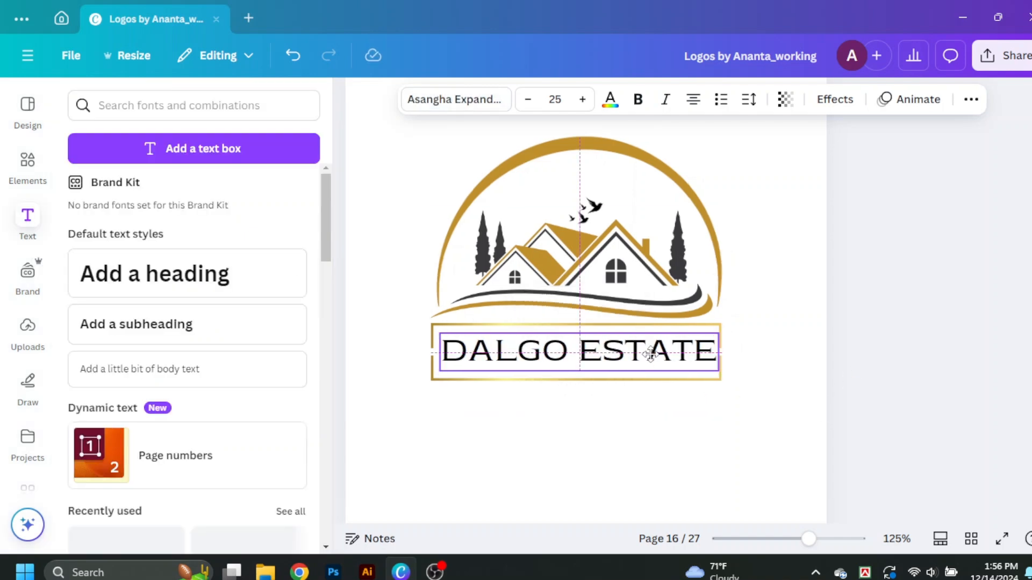
Step: Reduce the DALGO ESTATE text to size 23 and center it inside the gold frame
click(529, 103)
click(529, 103)
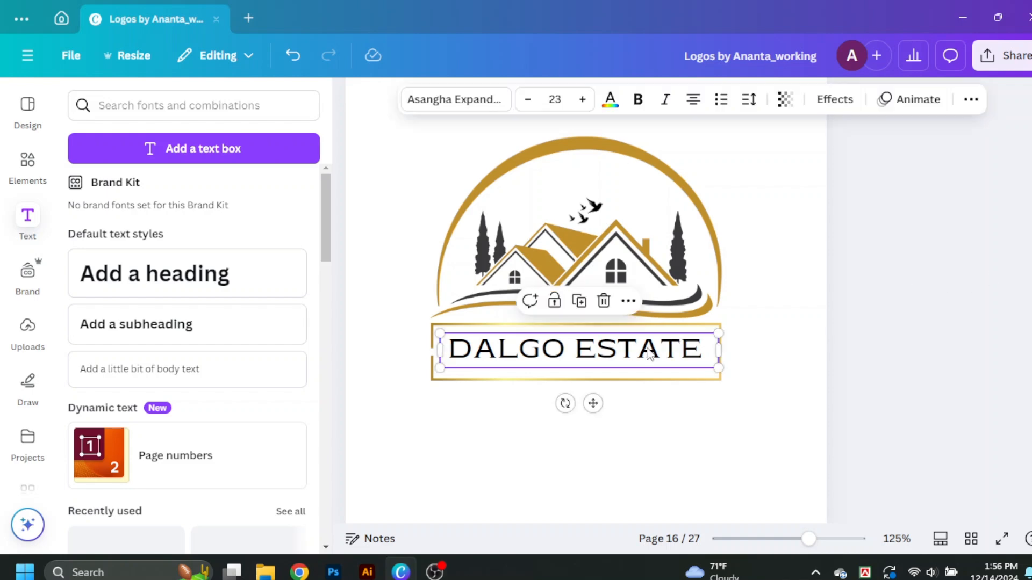
drag(649, 352, 644, 349)
click(914, 339)
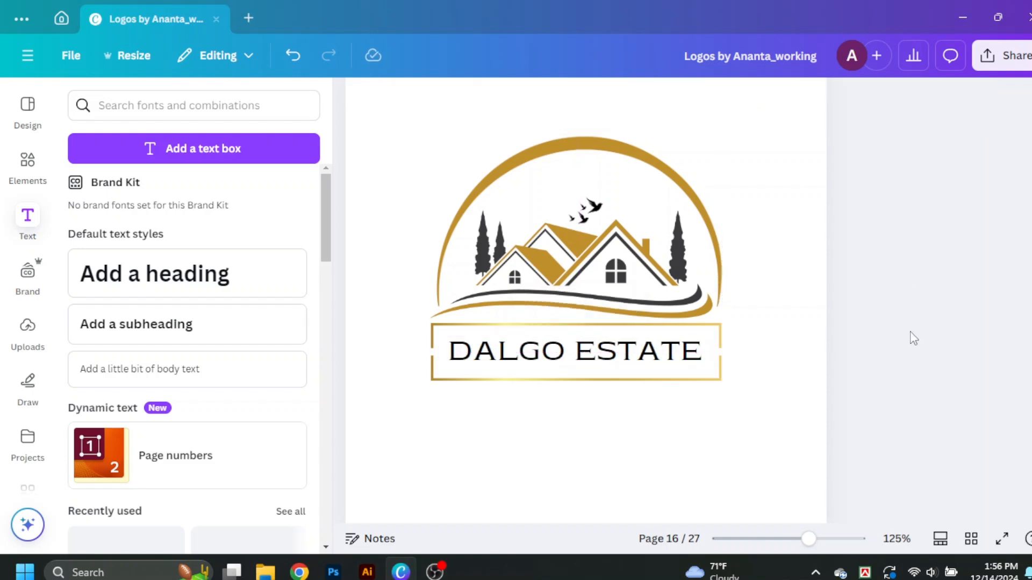
Step: Recolor the DALGO ESTATE text to the same gold as the arch
click(697, 353)
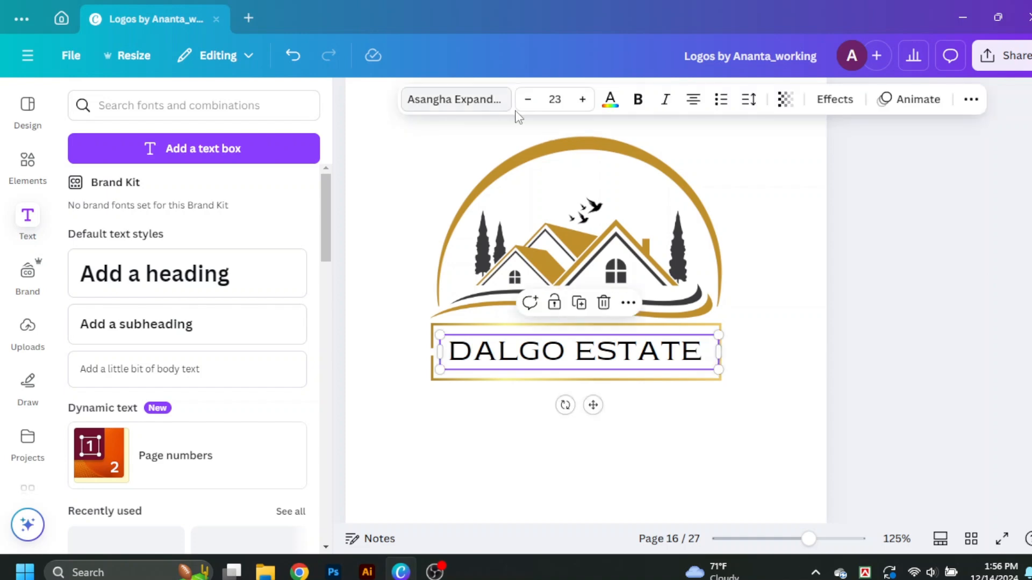
click(610, 99)
scroll(181, 442, down, 5)
click(207, 318)
click(921, 336)
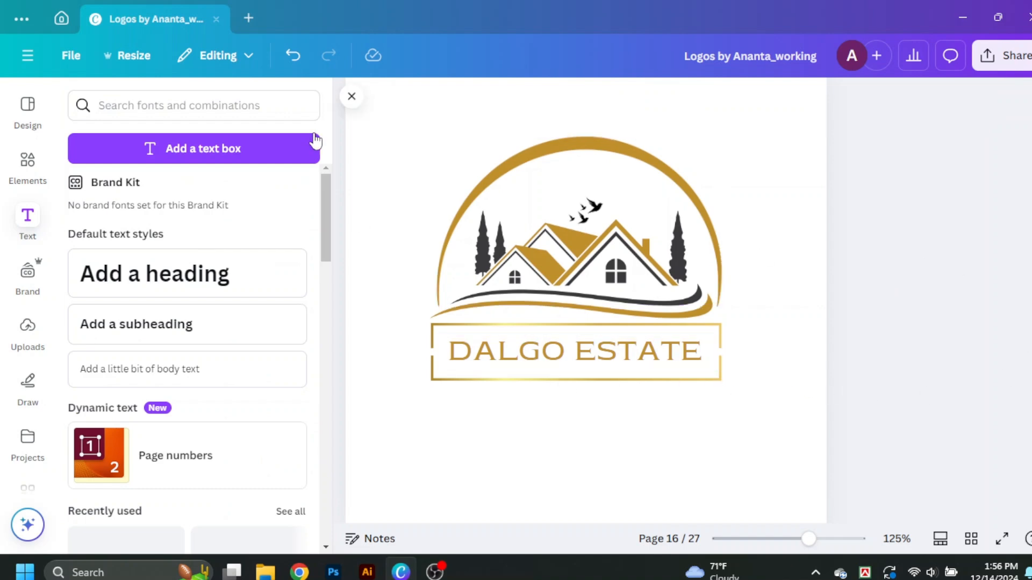
click(351, 96)
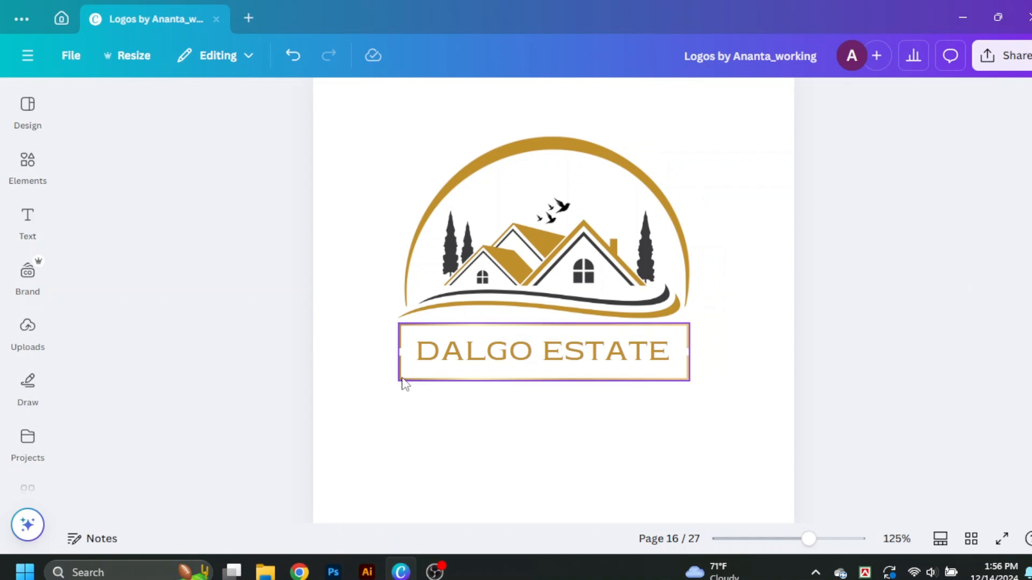
Step: Shrink the gold frame slightly from its lower-left corner to line up with the arch's left edge
click(403, 378)
drag(398, 379, 404, 378)
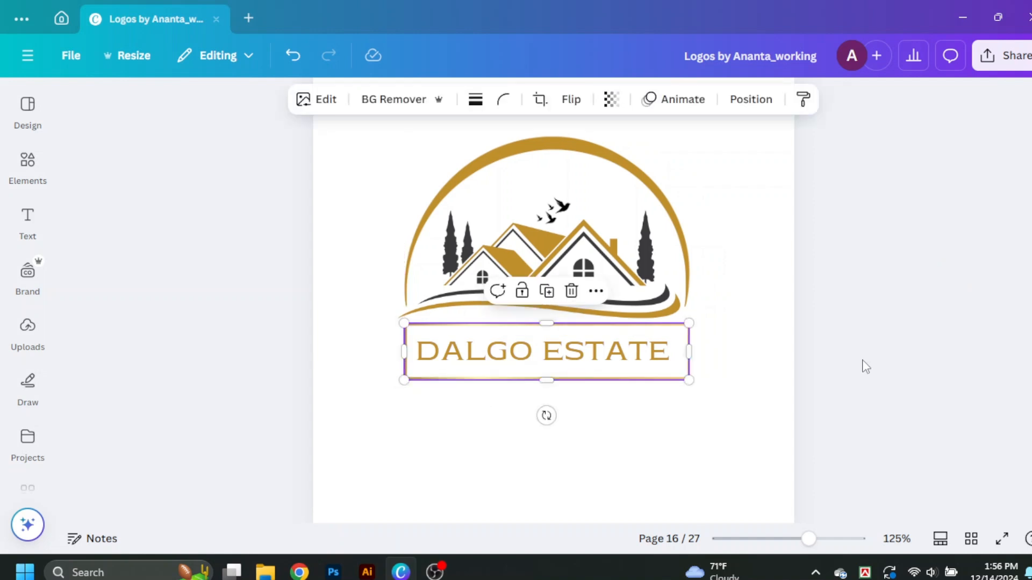
click(863, 364)
Step: Reposition the whole logo near the middle of page 16 and nudge the gold frame slightly left
drag(409, 149, 702, 396)
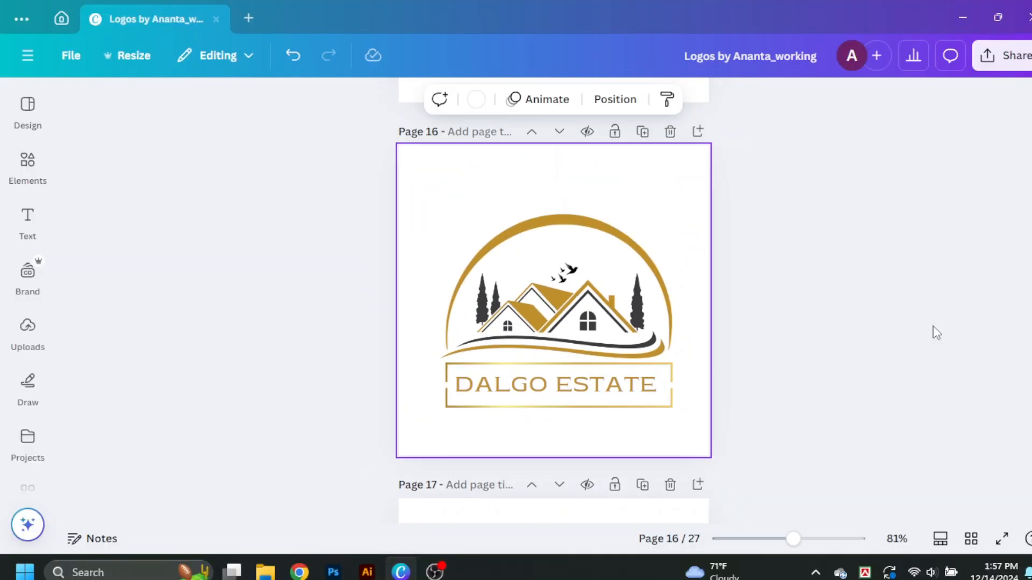
click(667, 406)
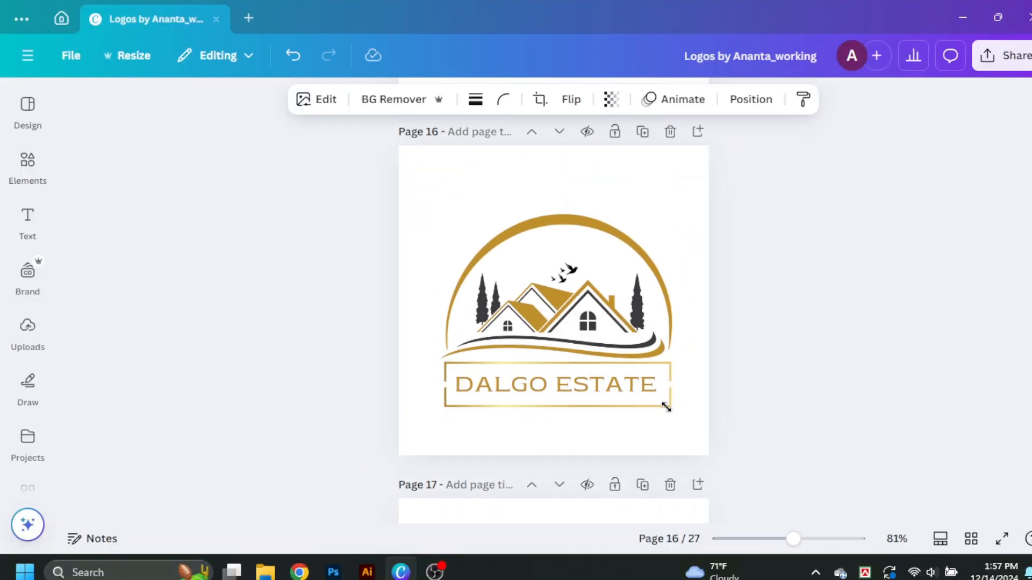
click(825, 420)
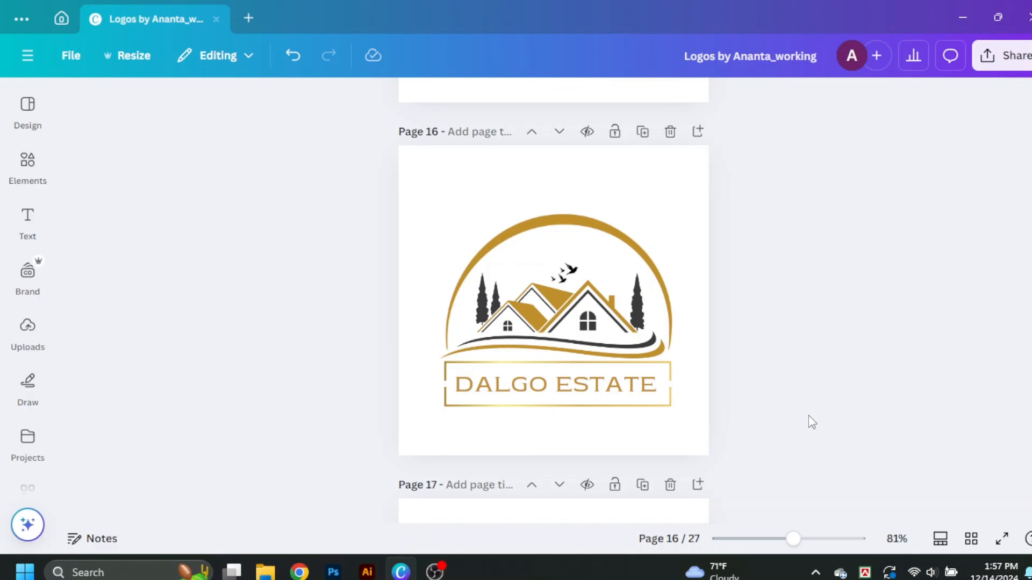
Step: Preview the finished logo on page 16 in full-screen presentation and return to the editor
key(ctrl+alt+p)
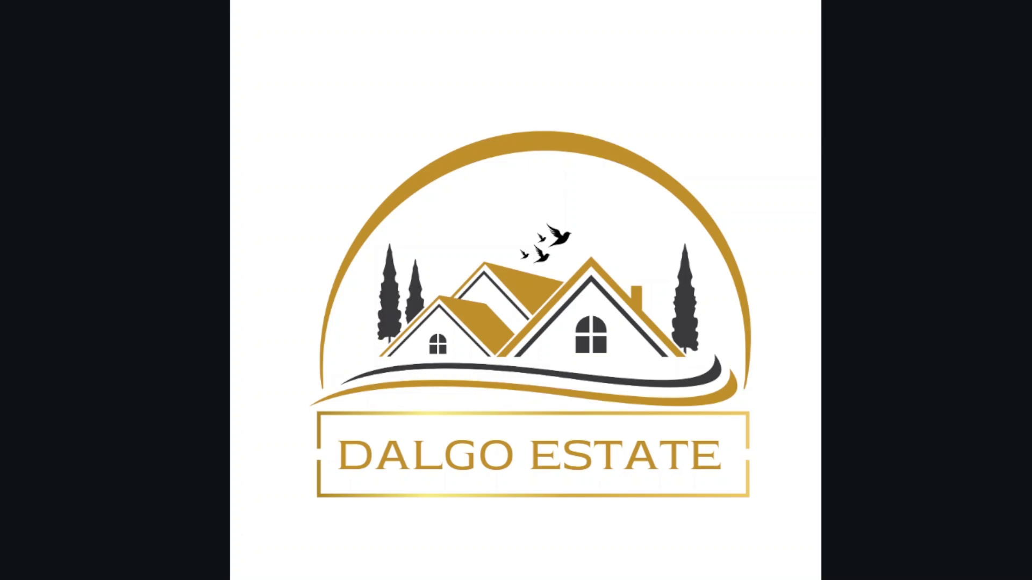
key(Escape)
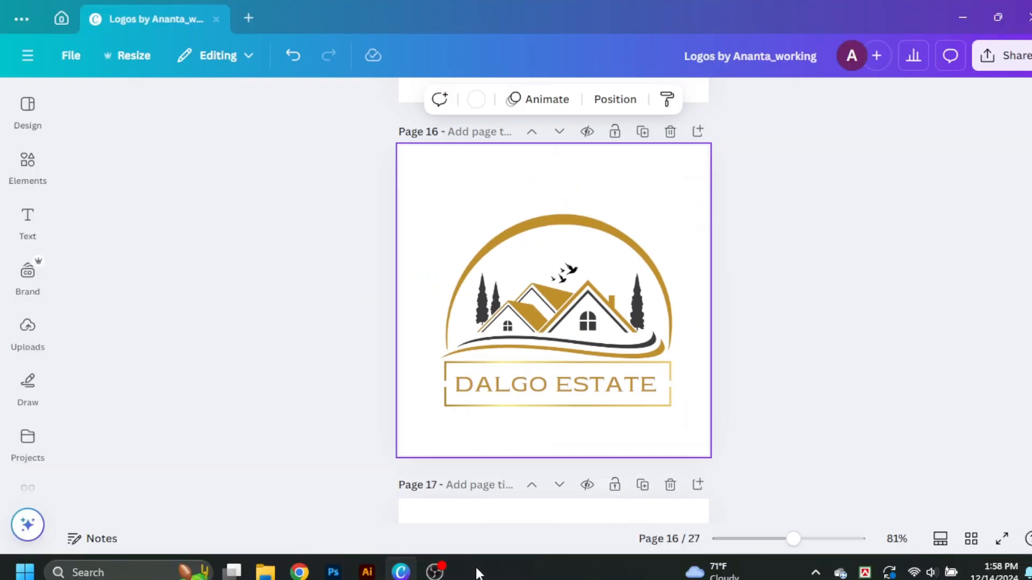